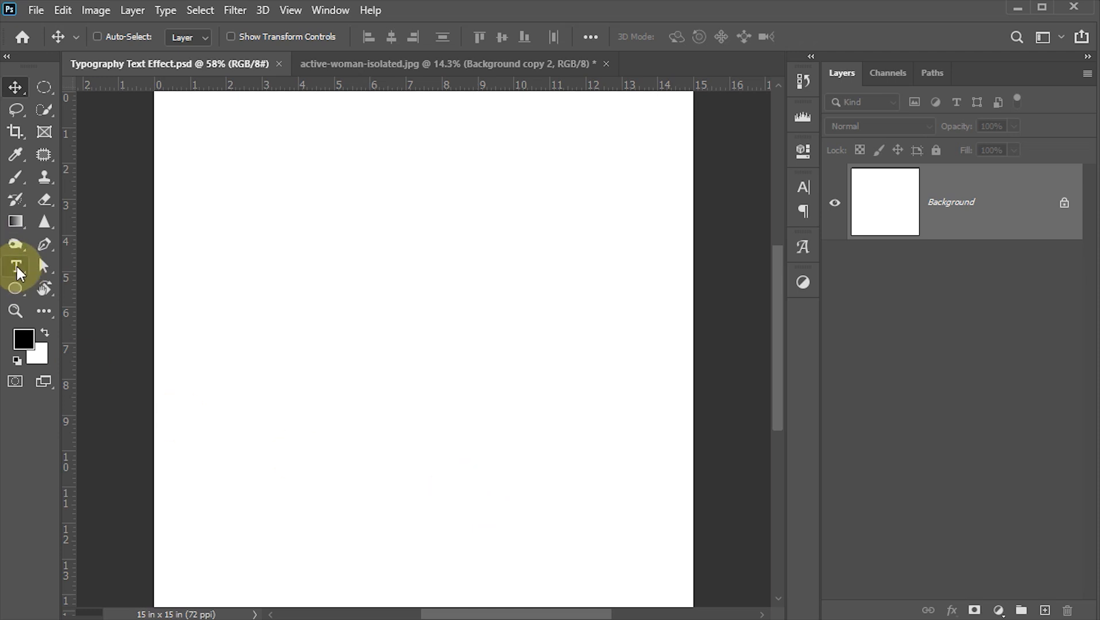
- Add a text layer reading "JUMP" in Arial MT Black at 250 pt
{"action": "left_click", "coordinate": [18, 270]}
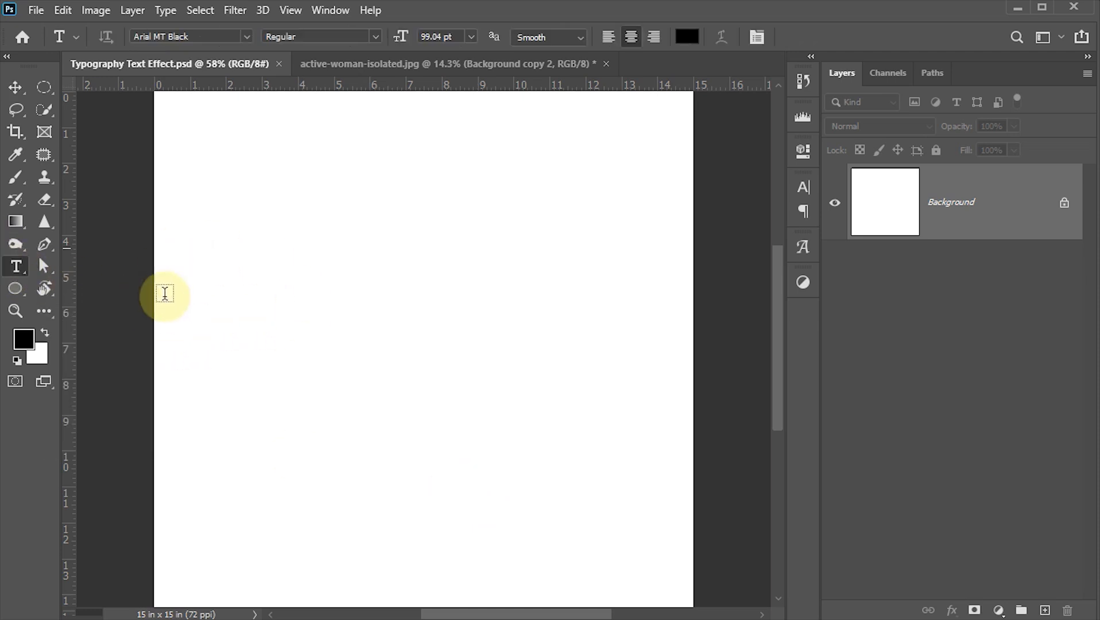
{"action": "left_click", "coordinate": [246, 37]}
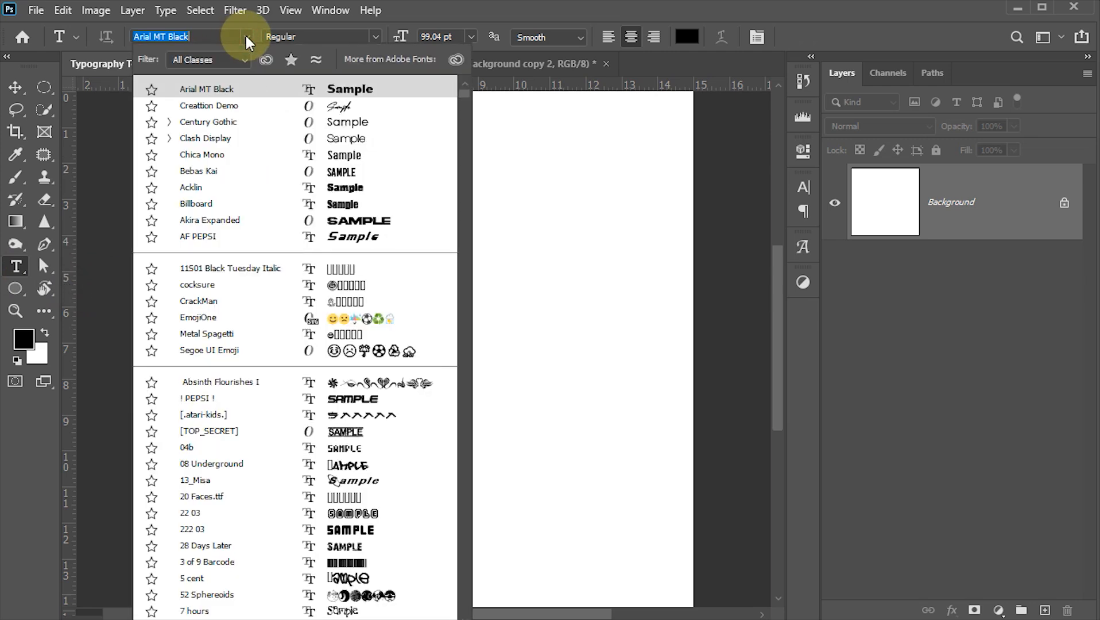
{"action": "left_click", "coordinate": [246, 36]}
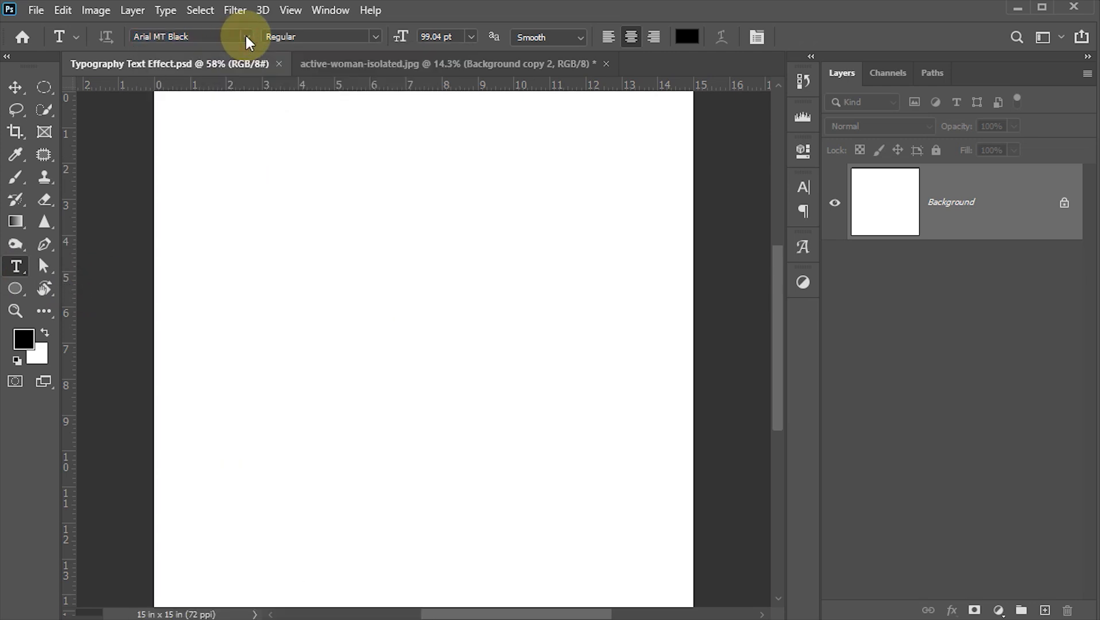
{"action": "left_click", "coordinate": [453, 37]}
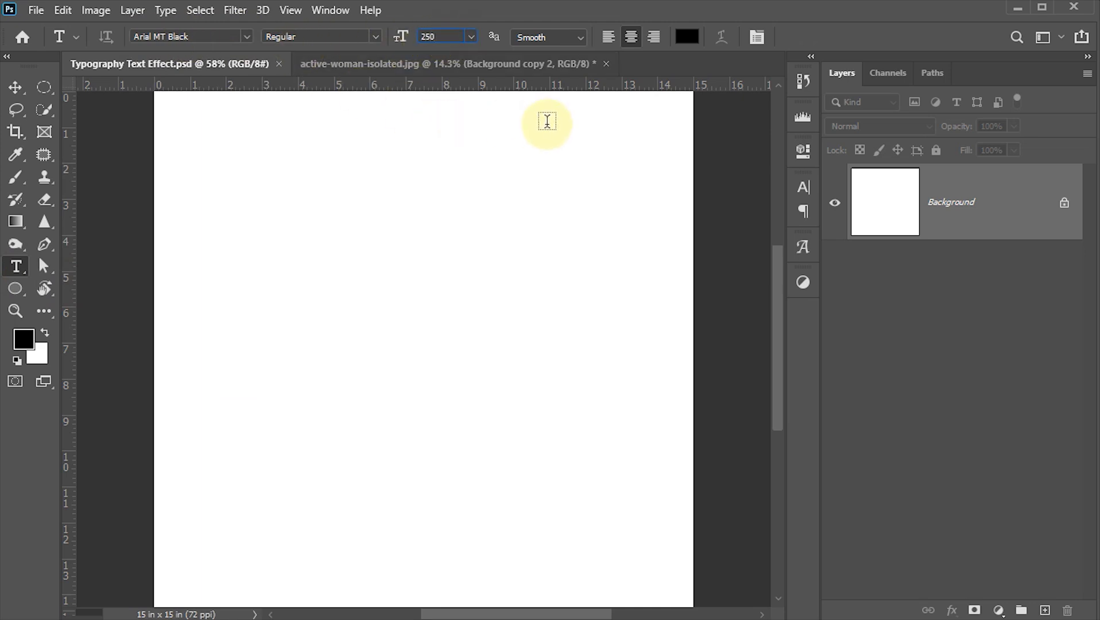
{"action": "left_click", "coordinate": [228, 271]}
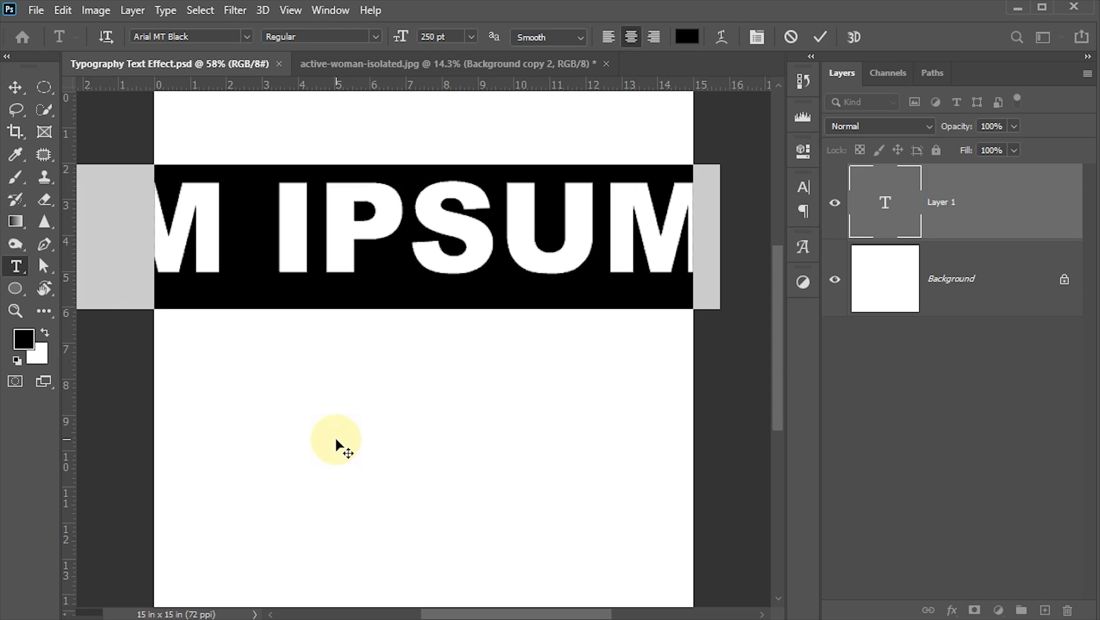
{"action": "type", "text": "JUMP"}
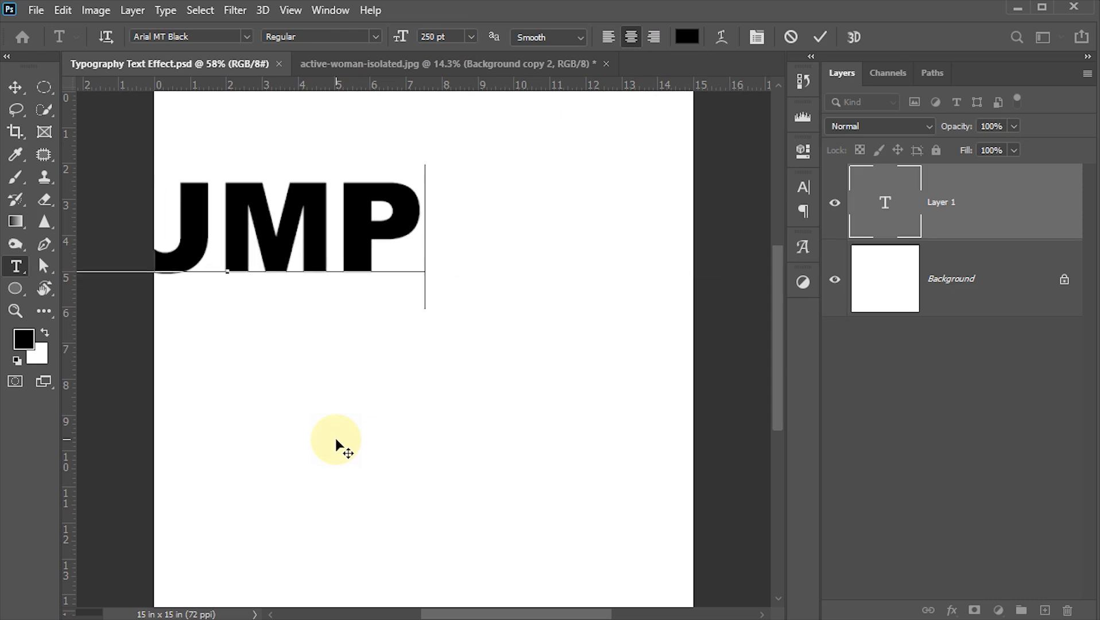
{"action": "left_click", "coordinate": [821, 37]}
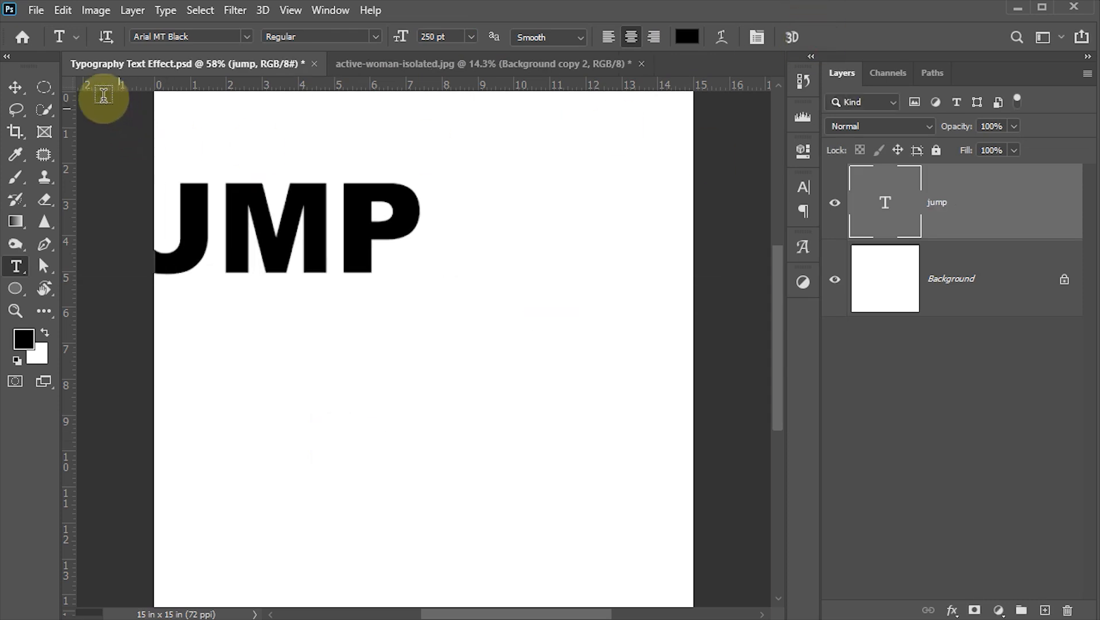
- Move the JUMP text fully onto the canvas and align its vertical centre to the canvas
{"action": "left_click", "coordinate": [14, 88]}
{"action": "left_click_drag", "start_coordinate": [344, 263], "coordinate": [498, 369]}
{"action": "key", "text": "ctrl+a"}
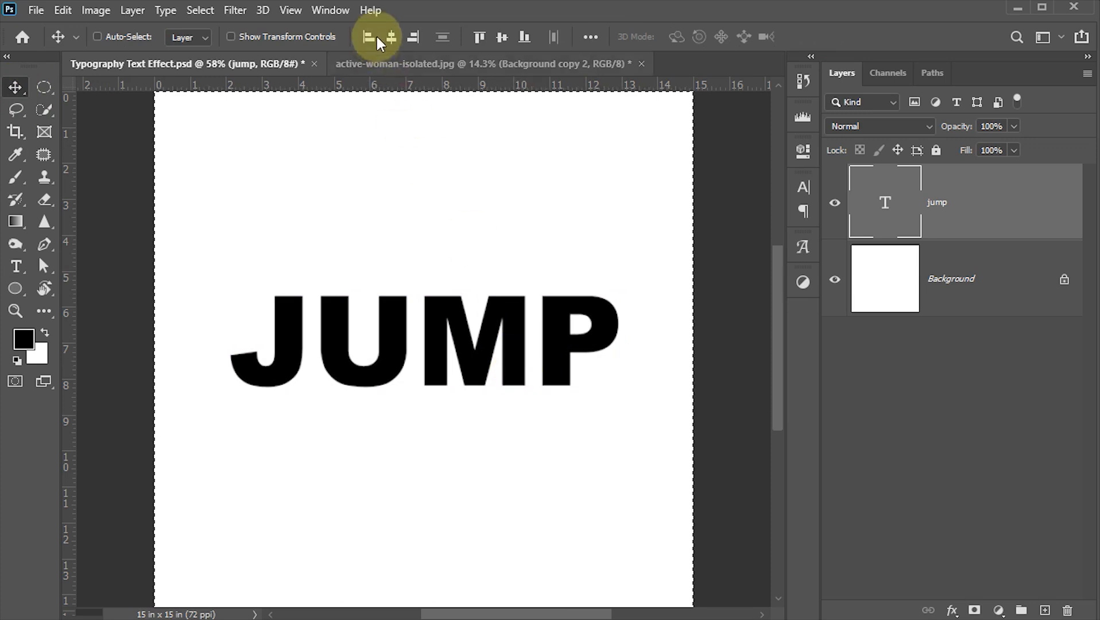
{"action": "left_click", "coordinate": [502, 36]}
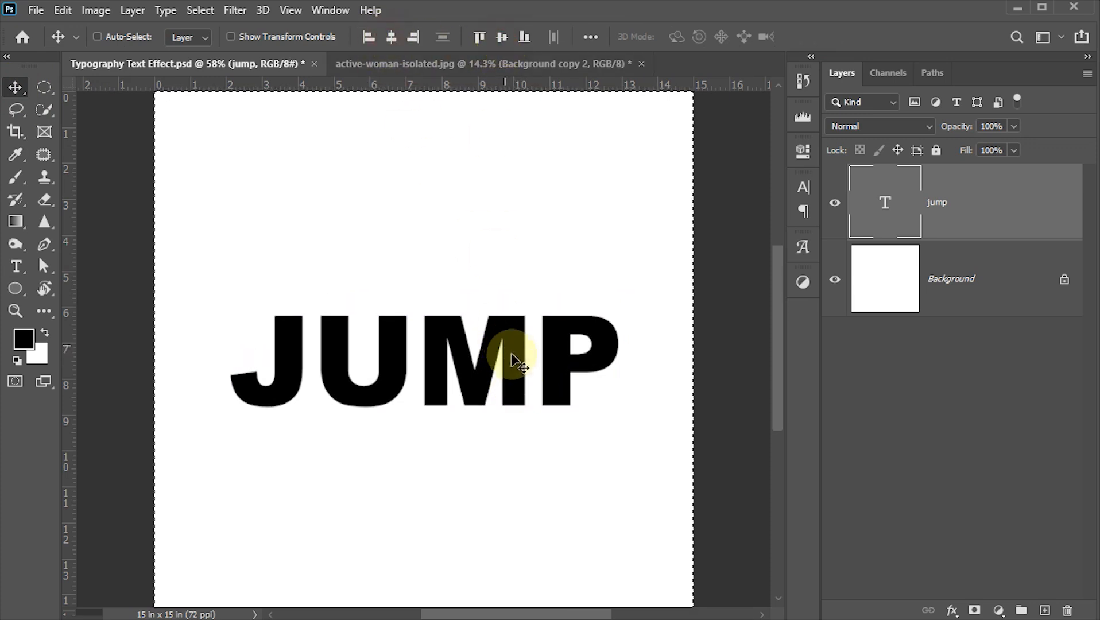
{"action": "key", "text": "ctrl+d"}
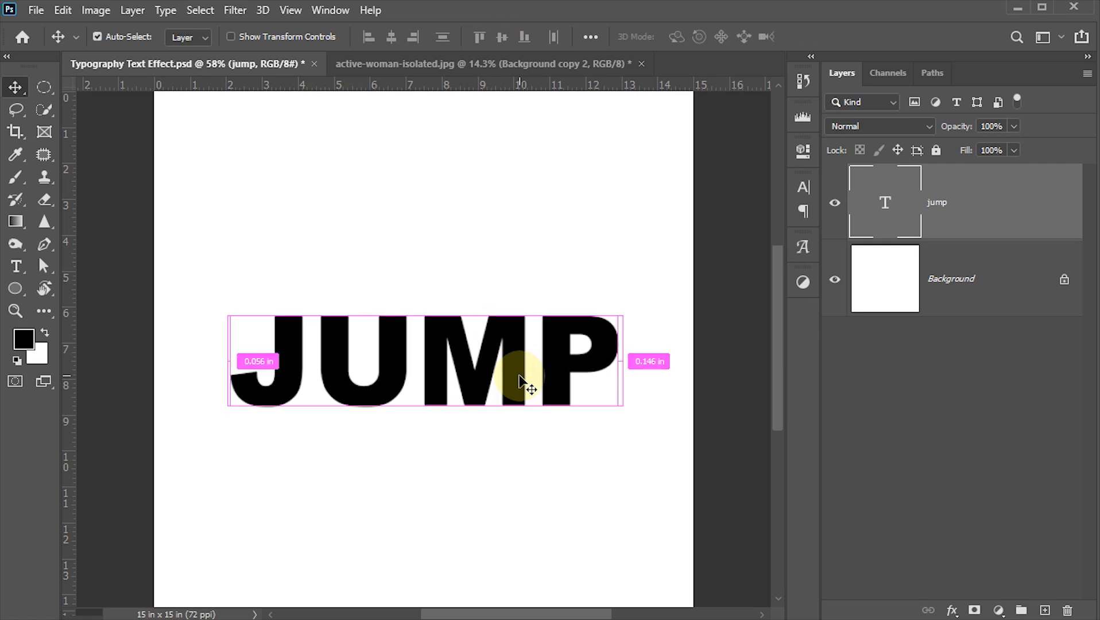
- Scale the JUMP text up slightly around its centre with Free Transform
{"action": "key", "text": "ctrl+t"}
{"action": "left_click_drag", "start_coordinate": [622, 296], "coordinate": [647, 287]}
{"action": "left_click", "coordinate": [861, 32]}
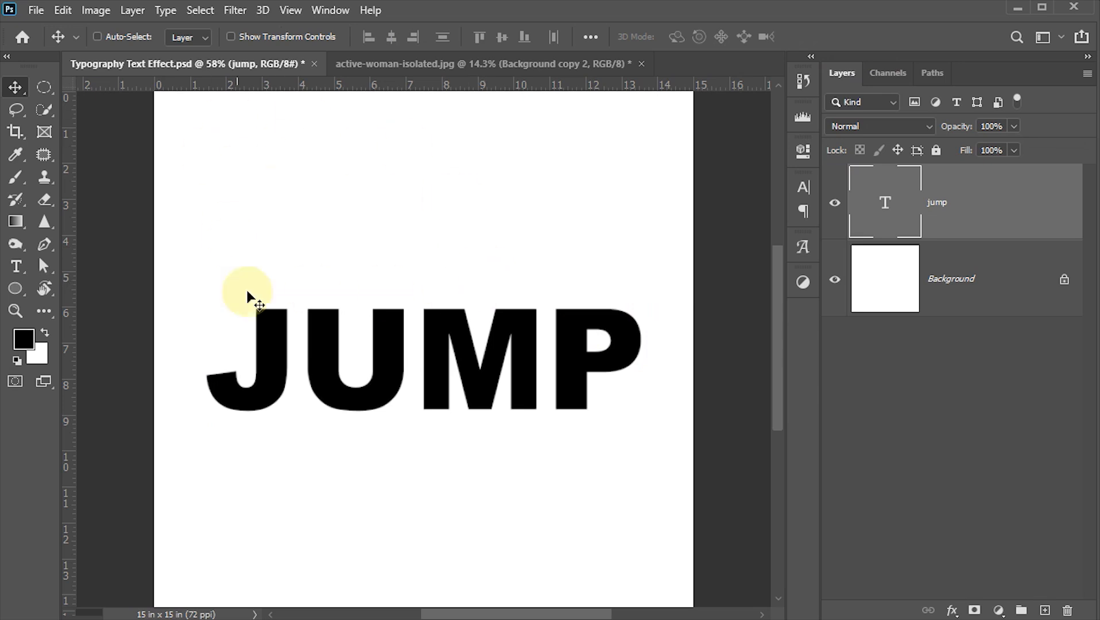
- In active-woman-isolated.jpg, hide the Background layer and copy the masked woman layer into Typography Text Effect.psd
{"action": "left_click", "coordinate": [460, 62]}
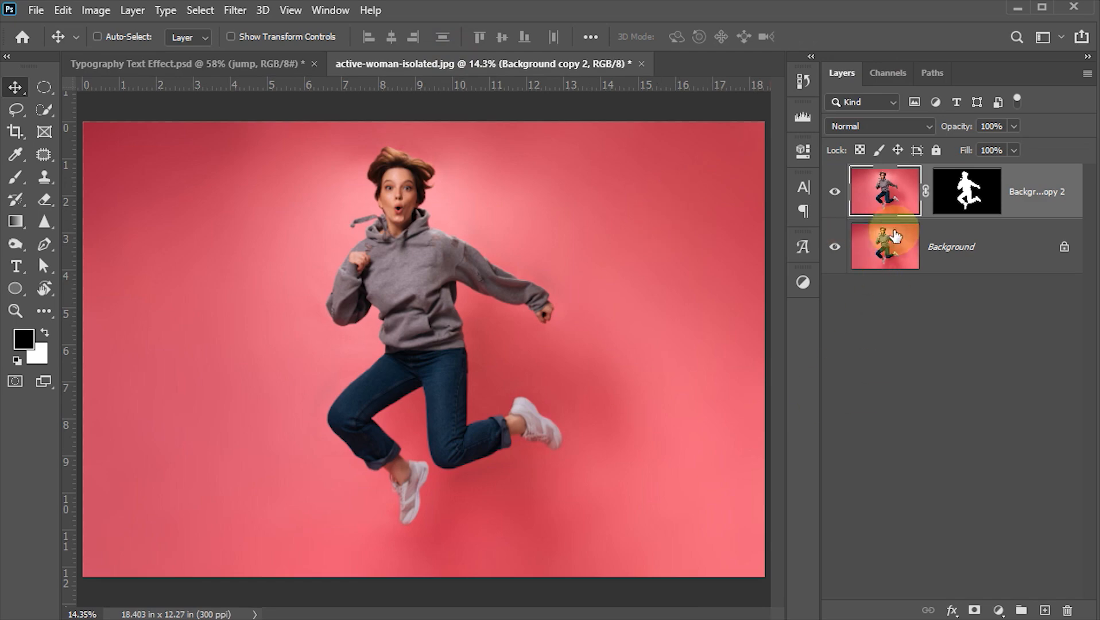
{"action": "left_click", "coordinate": [836, 246]}
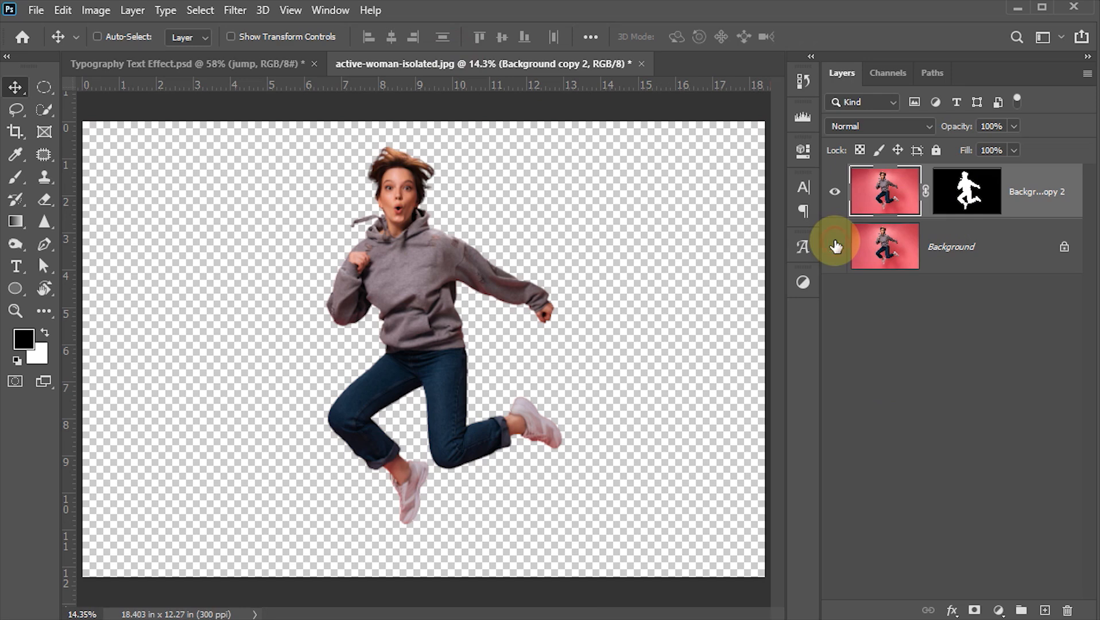
{"action": "left_click", "coordinate": [890, 200]}
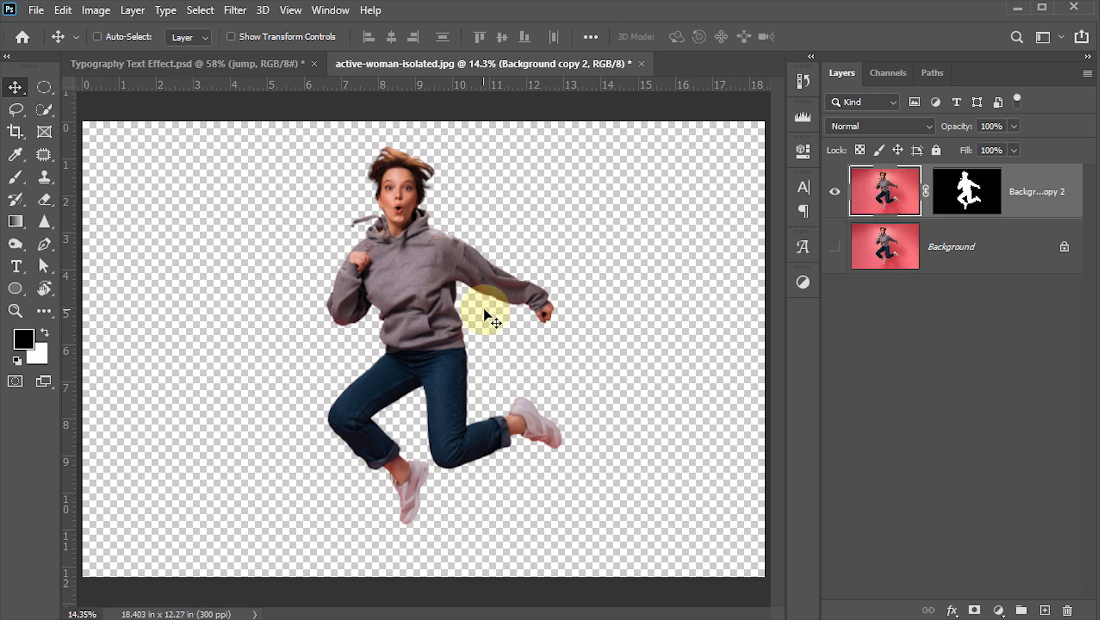
{"action": "left_click_drag", "start_coordinate": [400, 287], "coordinate": [413, 363]}
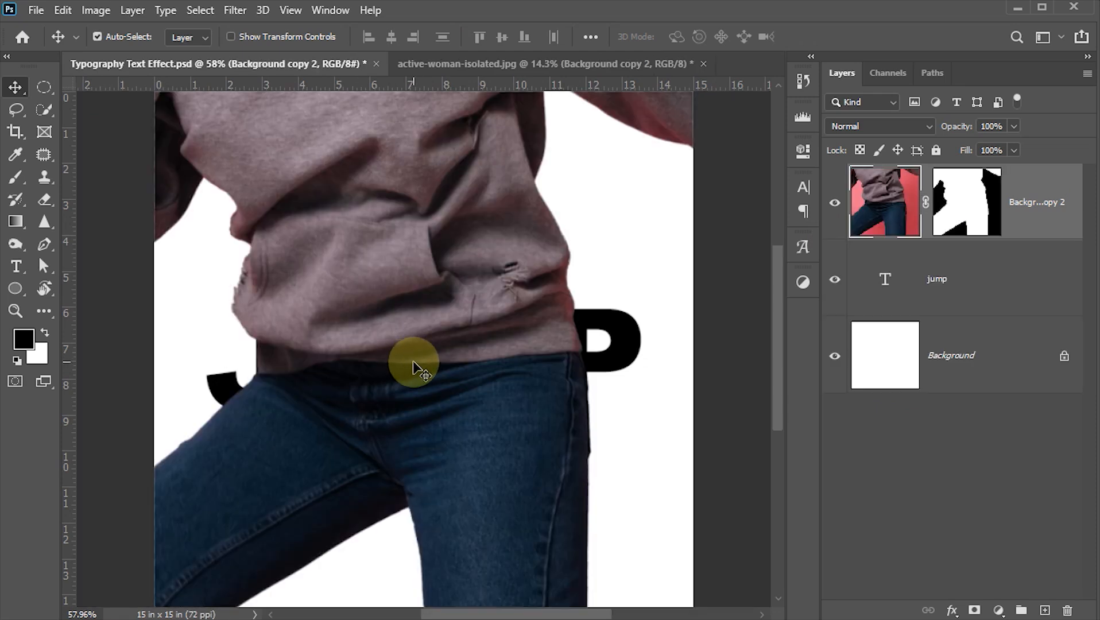
- Scale the woman layer down to about 22% and place her over the middle of the JUMP text
{"action": "key", "text": "ctrl+t"}
{"action": "scroll", "coordinate": [434, 312], "scroll_direction": "down", "scroll_amount": 5}
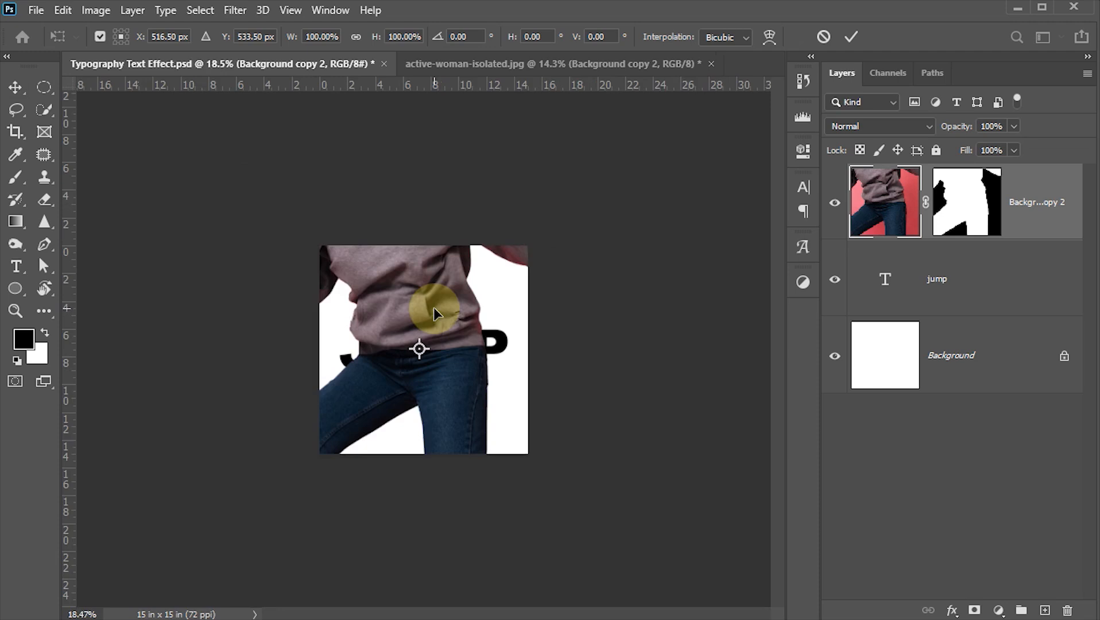
{"action": "scroll", "coordinate": [433, 311], "scroll_direction": "down", "scroll_amount": 2}
{"action": "left_click_drag", "start_coordinate": [90, 125], "coordinate": [338, 315]}
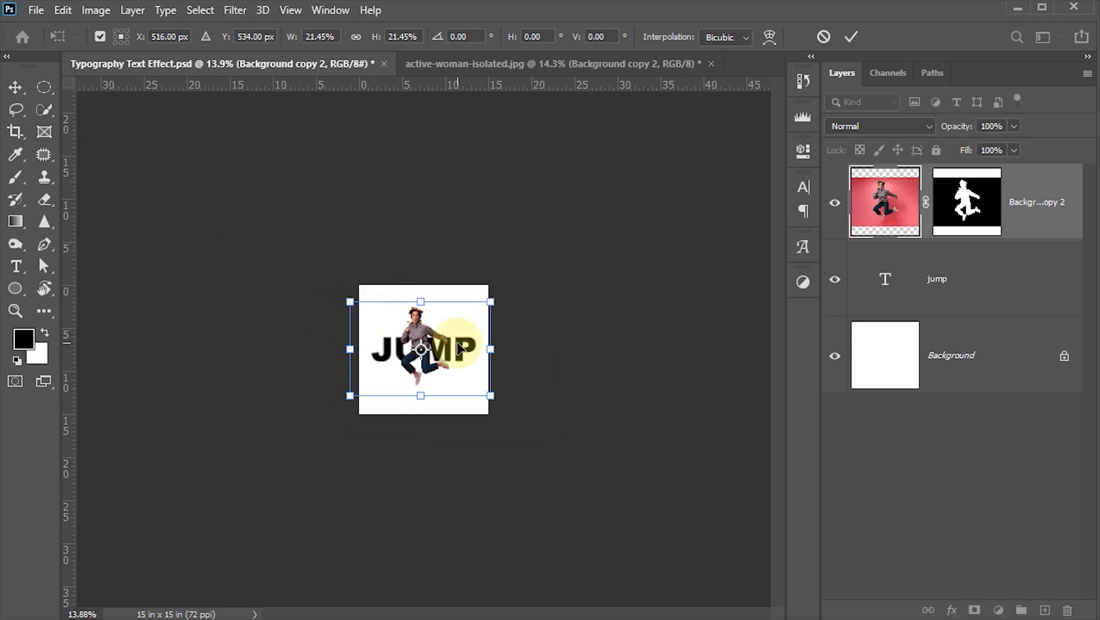
{"action": "scroll", "coordinate": [456, 345], "scroll_direction": "up", "scroll_amount": 4}
{"action": "scroll", "coordinate": [458, 345], "scroll_direction": "up", "scroll_amount": 2}
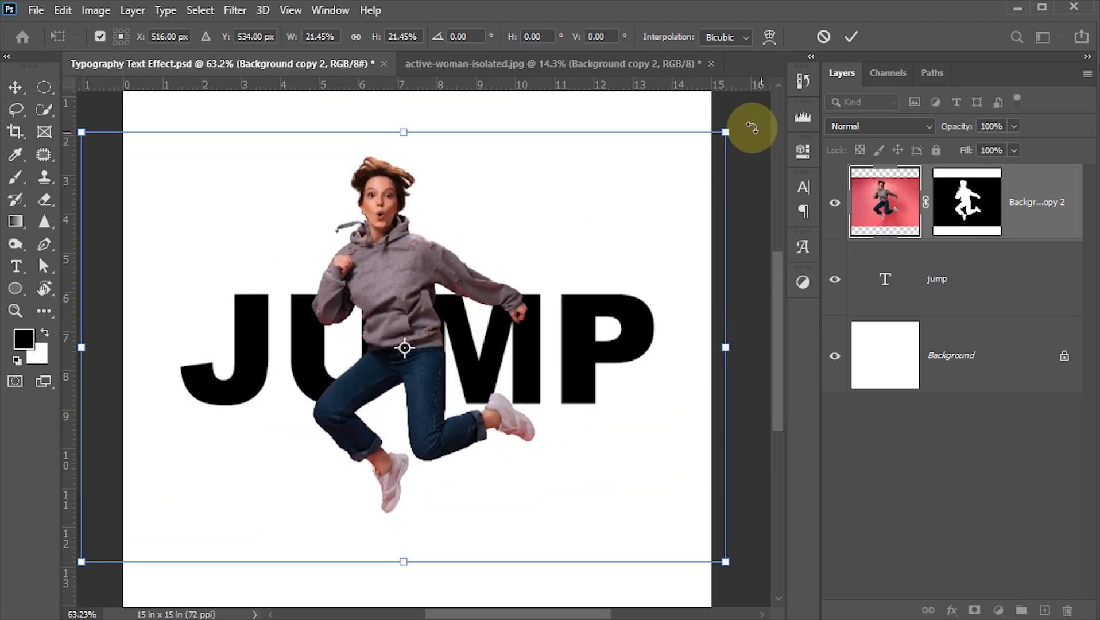
{"action": "left_click_drag", "start_coordinate": [729, 127], "coordinate": [735, 127]}
{"action": "left_click_drag", "start_coordinate": [516, 232], "coordinate": [526, 228]}
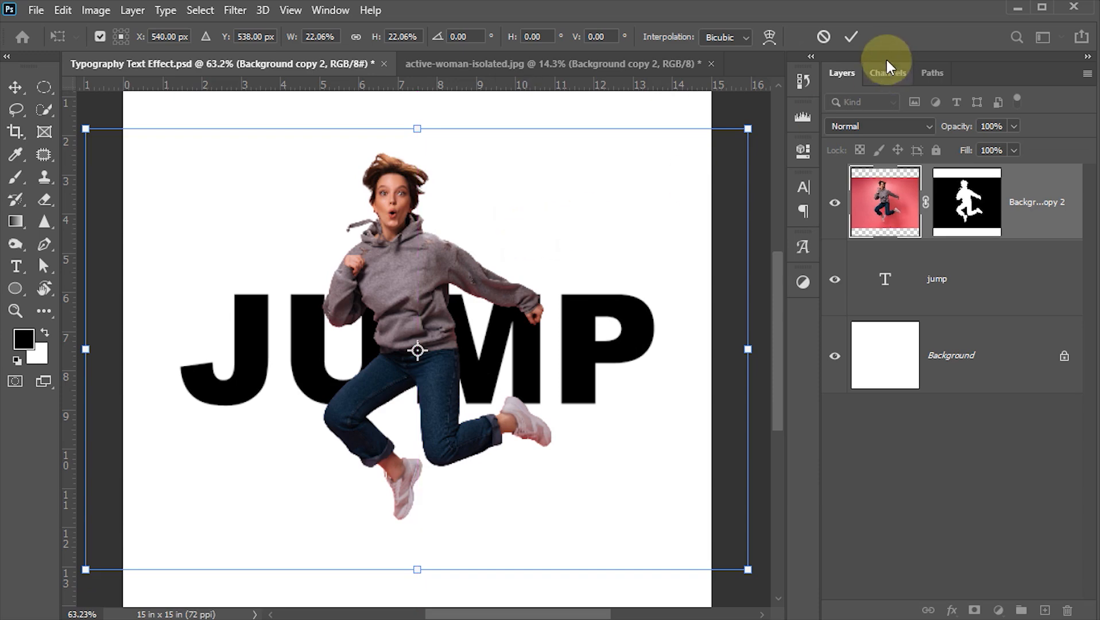
{"action": "left_click", "coordinate": [851, 38]}
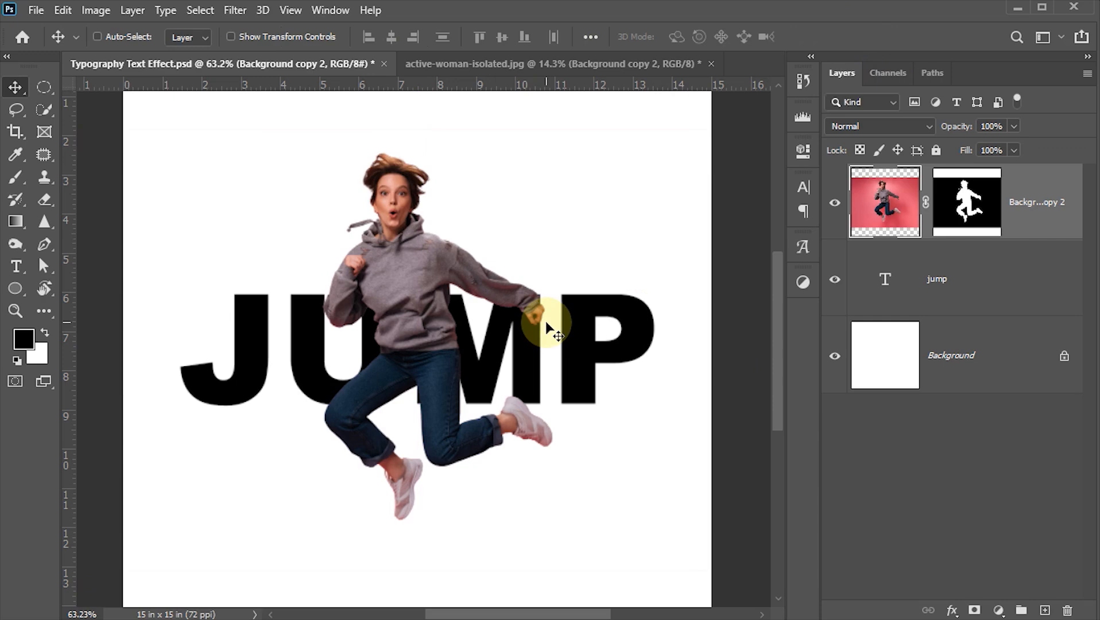
- Shift the woman slightly right over the lettering at 50% opacity, restore 100% opacity, and convert her layer to a Smart Object
{"action": "key", "text": "5"}
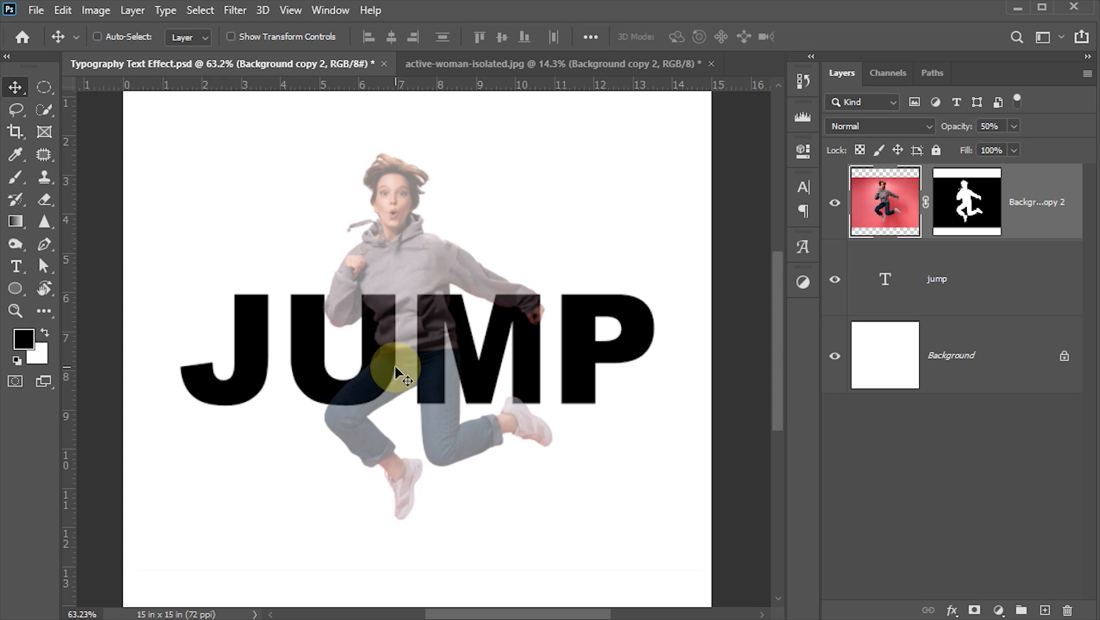
{"action": "left_click_drag", "start_coordinate": [395, 370], "coordinate": [409, 437]}
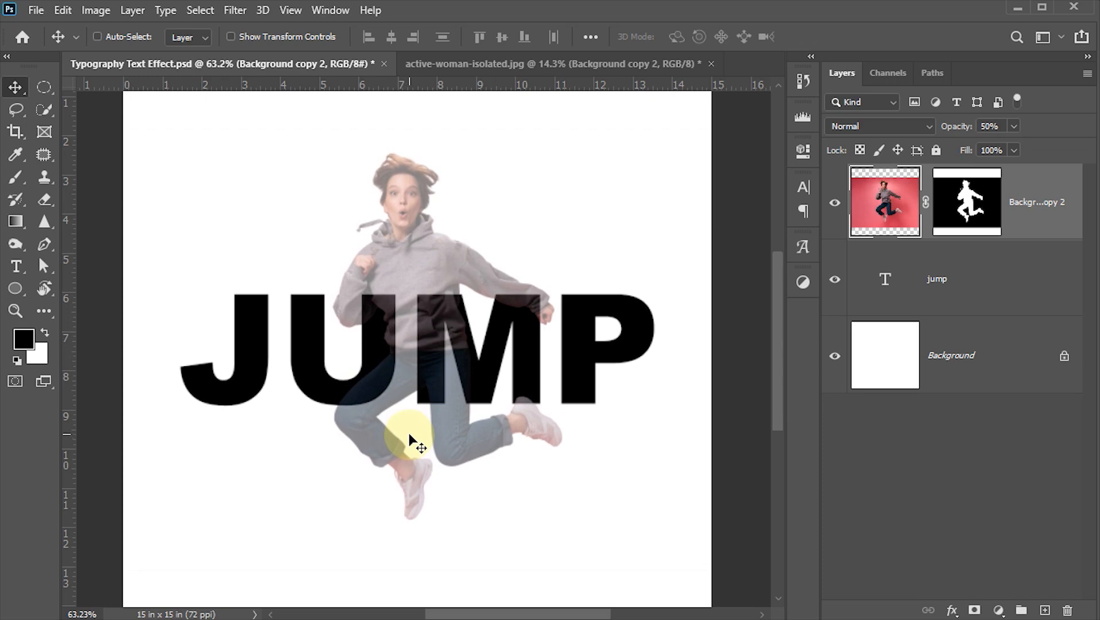
{"action": "key", "text": "0"}
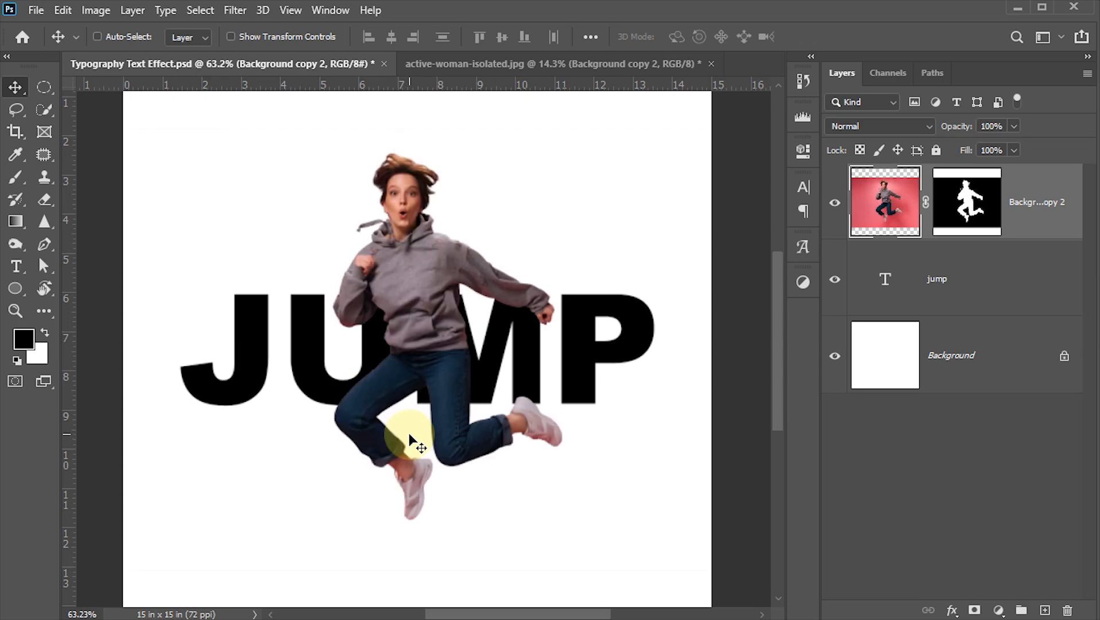
{"action": "right_click", "coordinate": [1039, 221]}
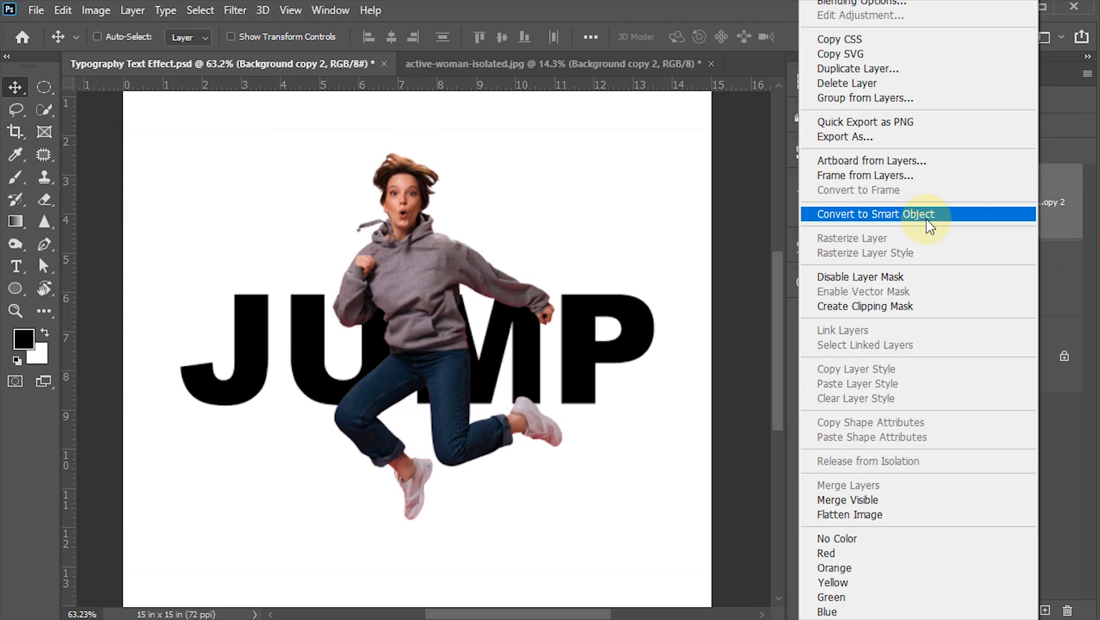
{"action": "left_click", "coordinate": [926, 219]}
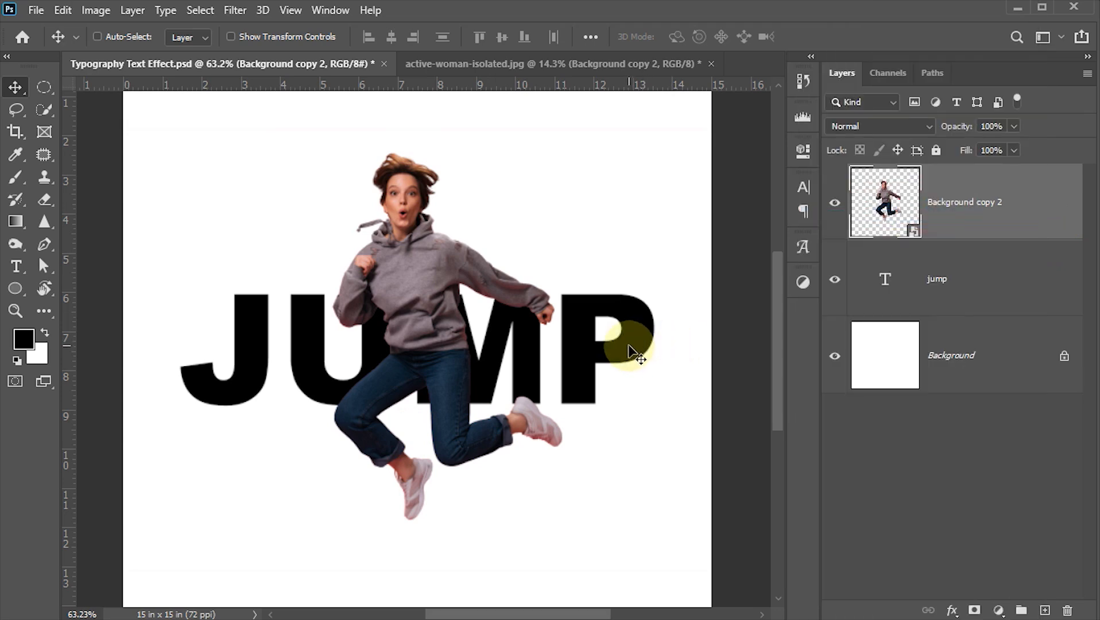
- Duplicate the jump text layer and move the copy above the woman layer
{"action": "left_click", "coordinate": [975, 273]}
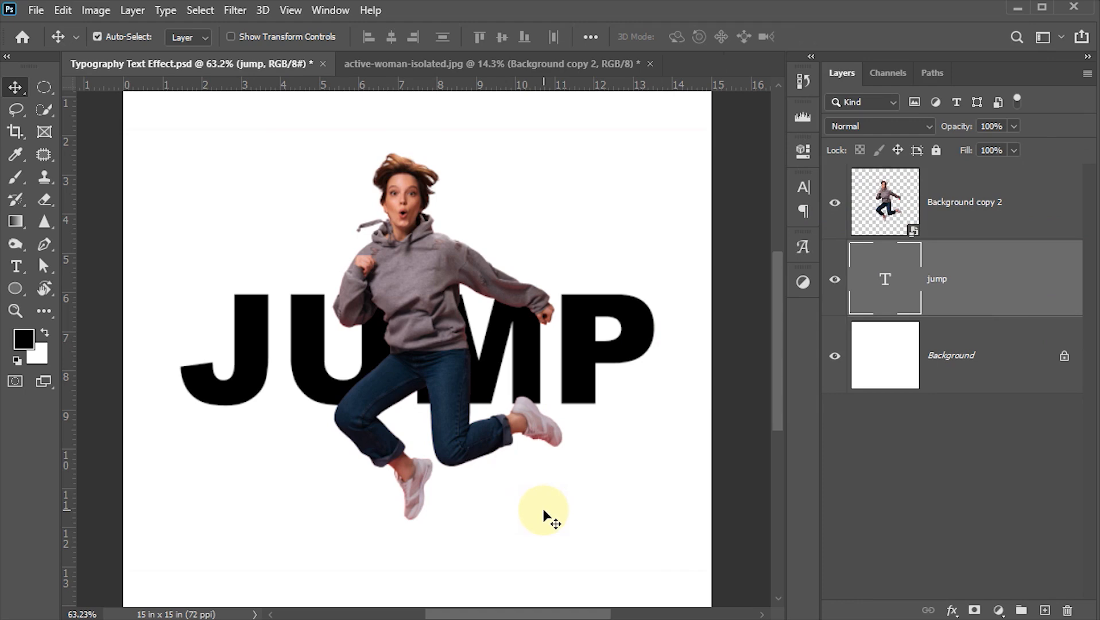
{"action": "key", "text": "ctrl+j"}
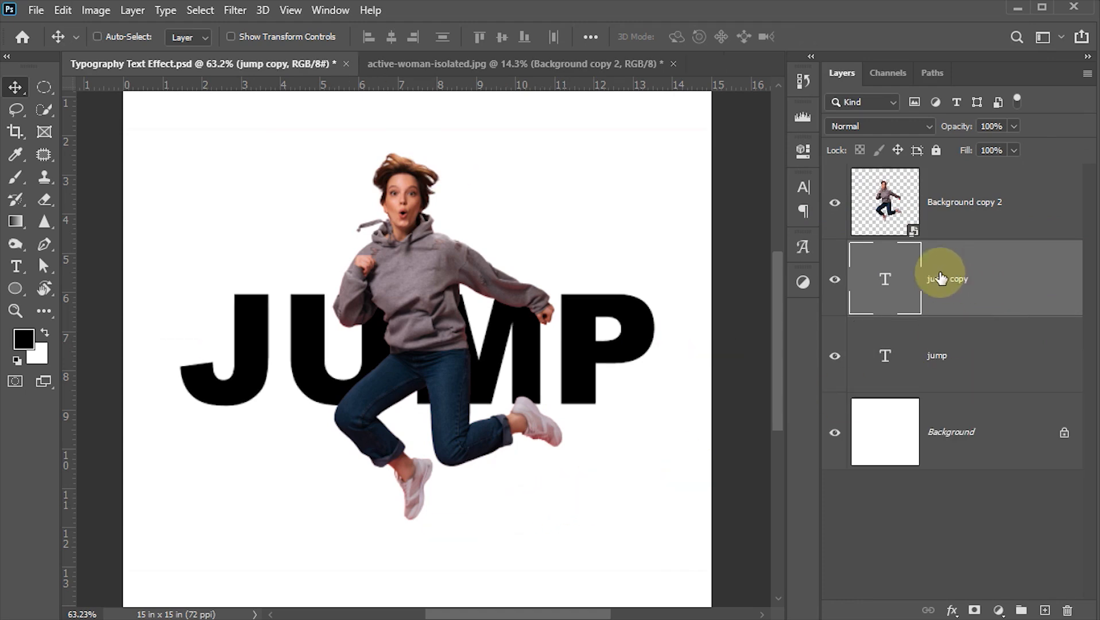
{"action": "left_click_drag", "start_coordinate": [888, 283], "coordinate": [907, 171]}
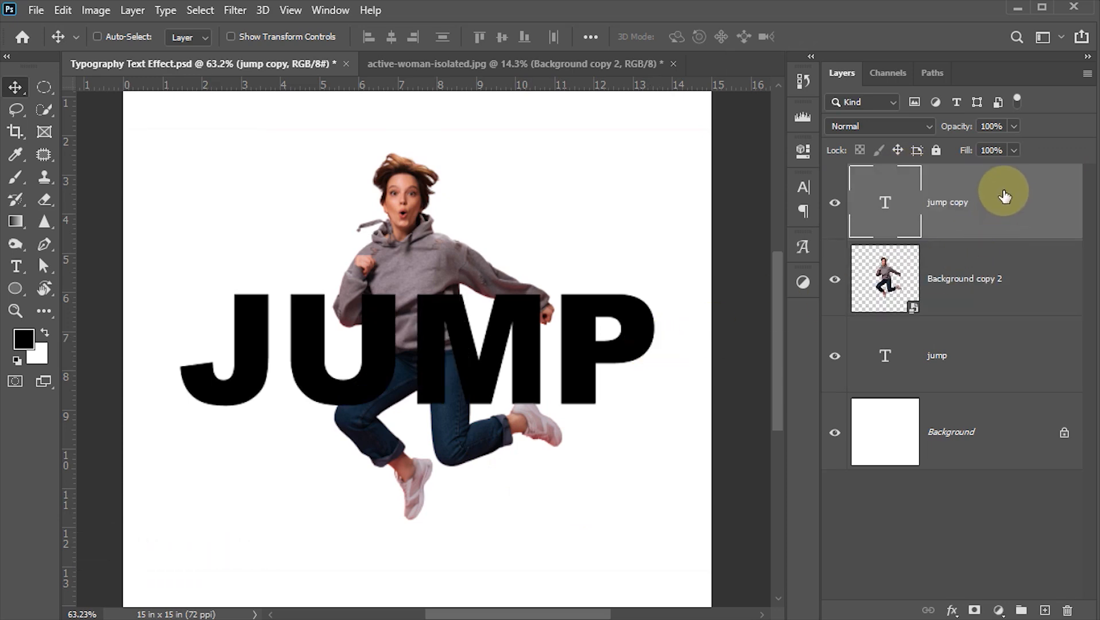
- Set the Fill of the jump copy layer to 0%
{"action": "left_click", "coordinate": [1013, 150]}
{"action": "left_click_drag", "start_coordinate": [1010, 171], "coordinate": [937, 170]}
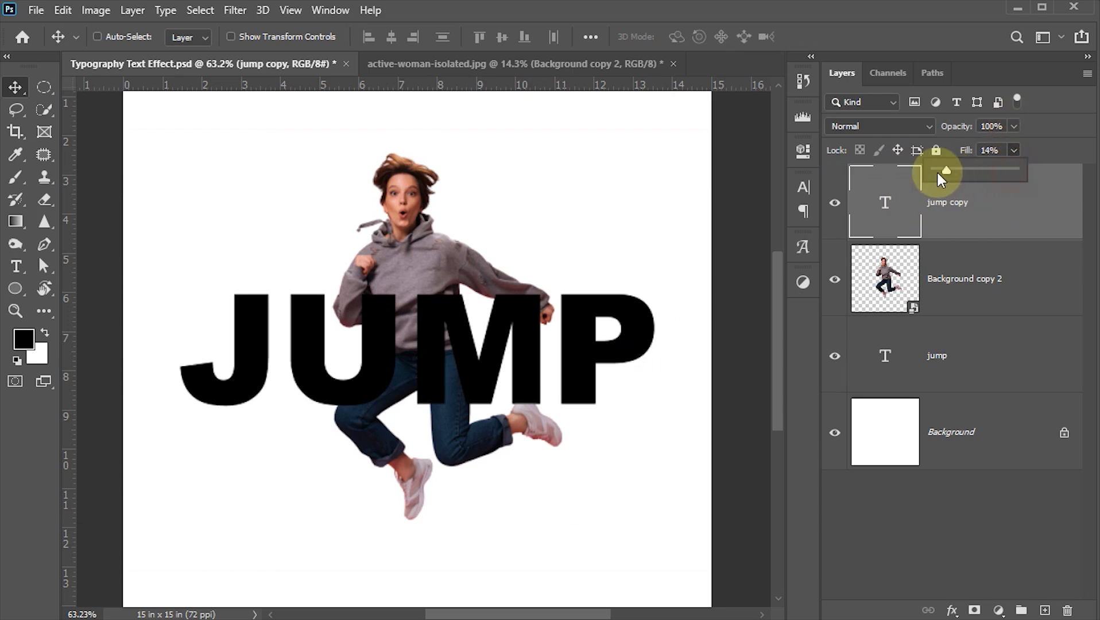
{"action": "left_click", "coordinate": [1012, 231]}
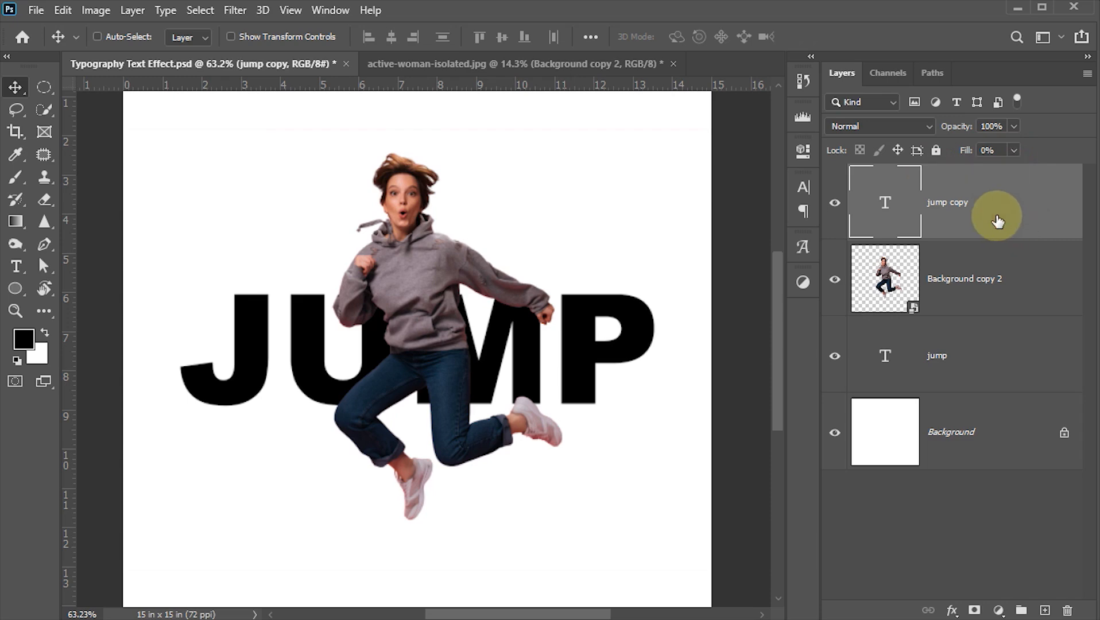
- Add a white outside Stroke of 4 px to the jump copy layer
{"action": "double_click", "coordinate": [997, 220]}
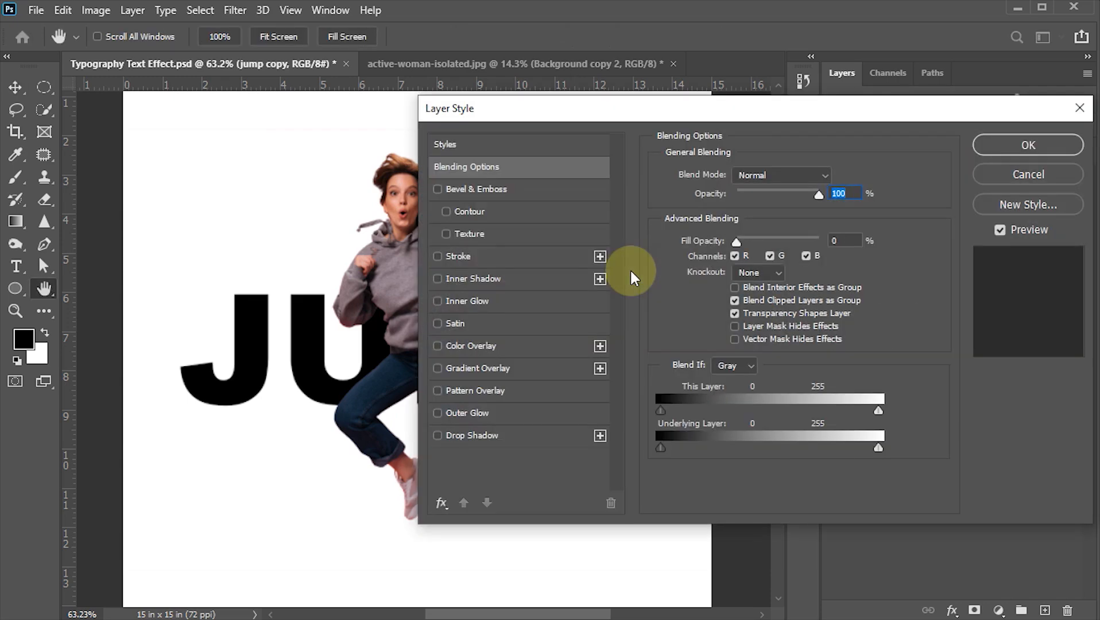
{"action": "left_click", "coordinate": [457, 256]}
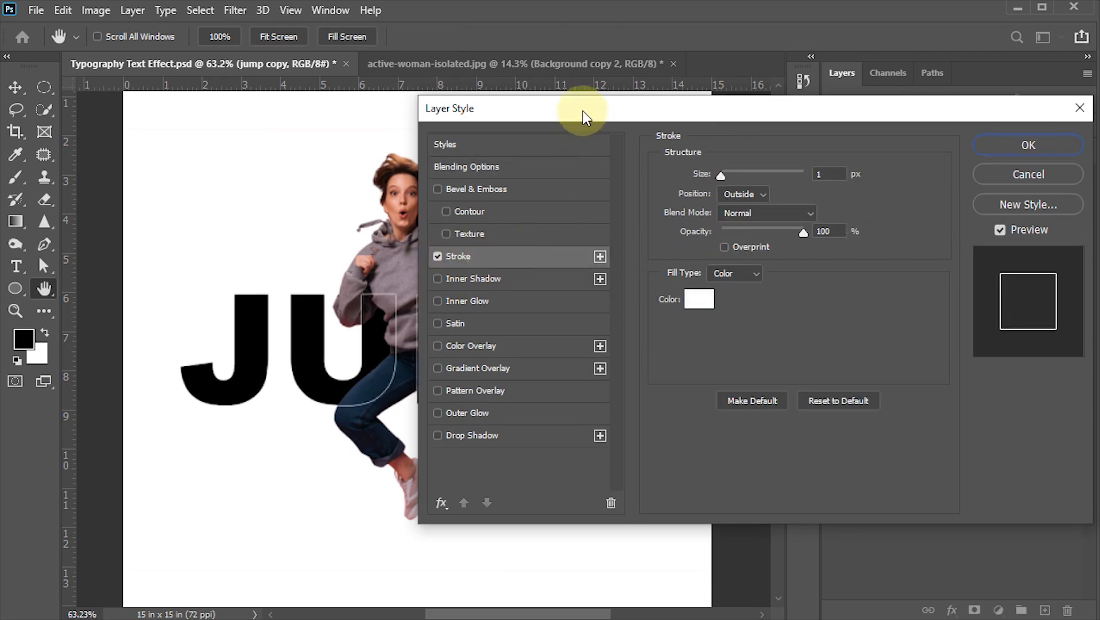
{"action": "left_click_drag", "start_coordinate": [583, 110], "coordinate": [633, 109]}
{"action": "double_click", "coordinate": [888, 170]}
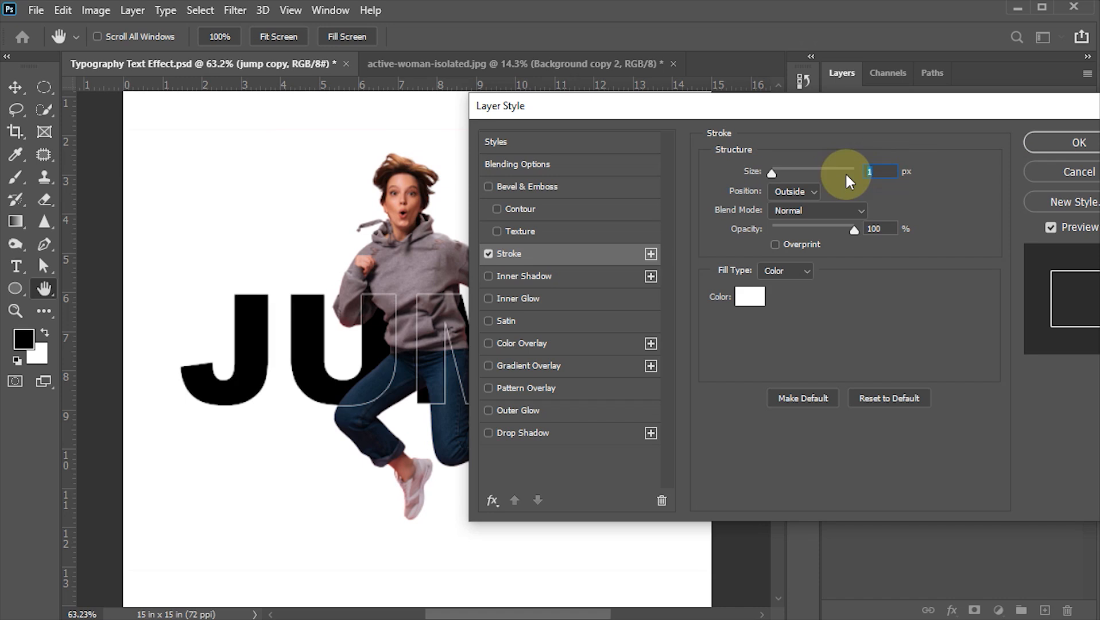
{"action": "type", "text": "4"}
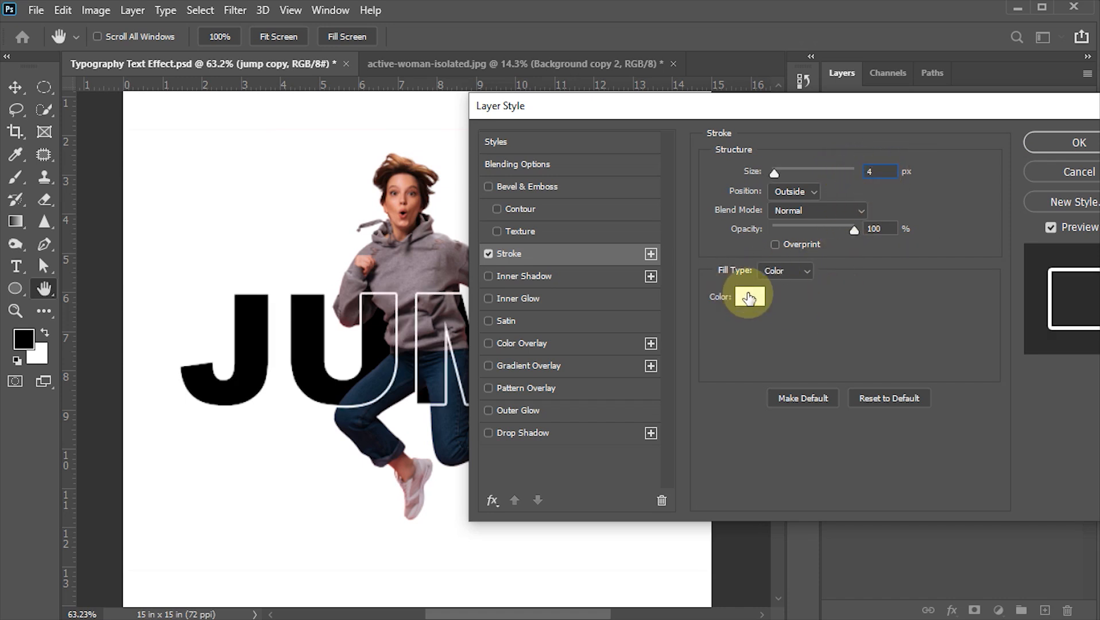
- Add a Drop Shadow to the jump copy layer with 45% opacity, 6 px distance, 8% spread and 8 px size
{"action": "left_click", "coordinate": [522, 432]}
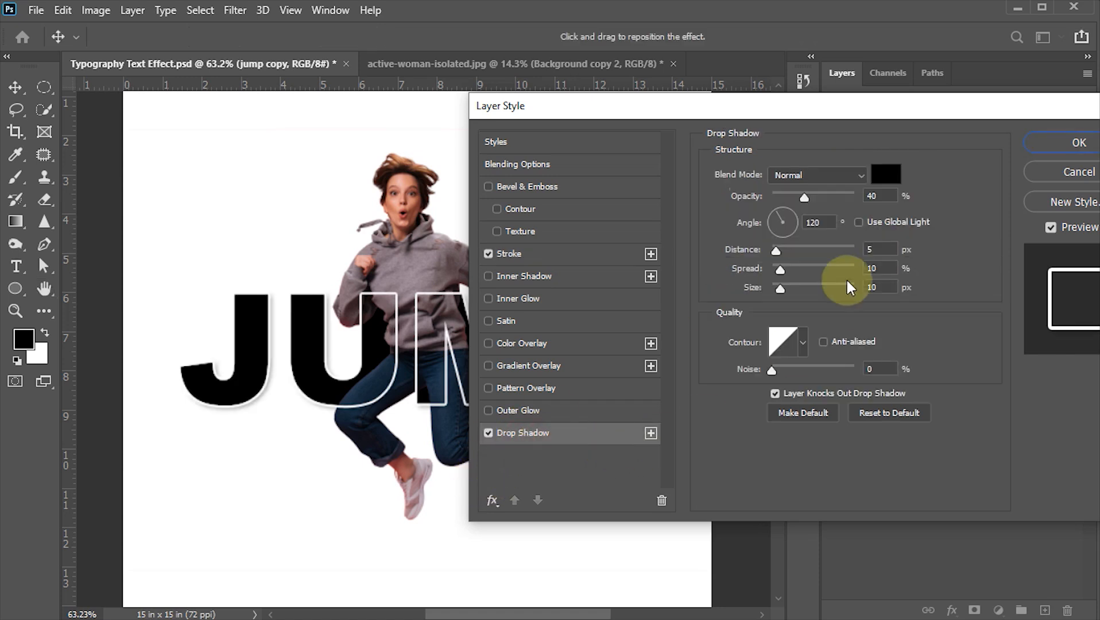
{"action": "left_click_drag", "start_coordinate": [882, 195], "coordinate": [777, 204]}
{"action": "type", "text": "45"}
{"action": "key", "text": "Tab"}
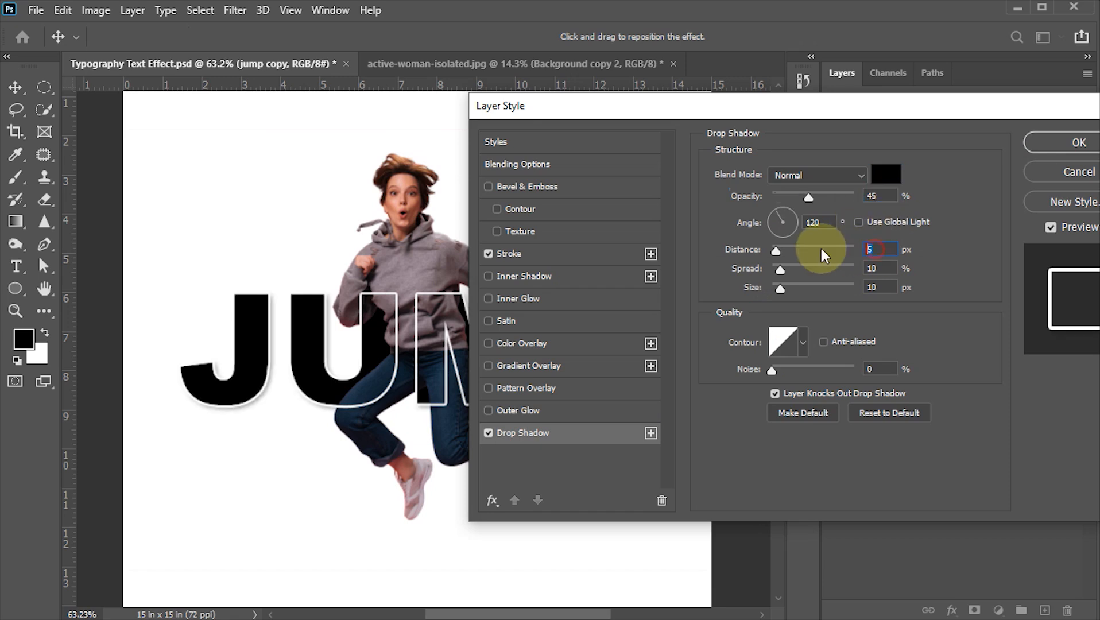
{"action": "type", "text": "6"}
{"action": "key", "text": "Tab"}
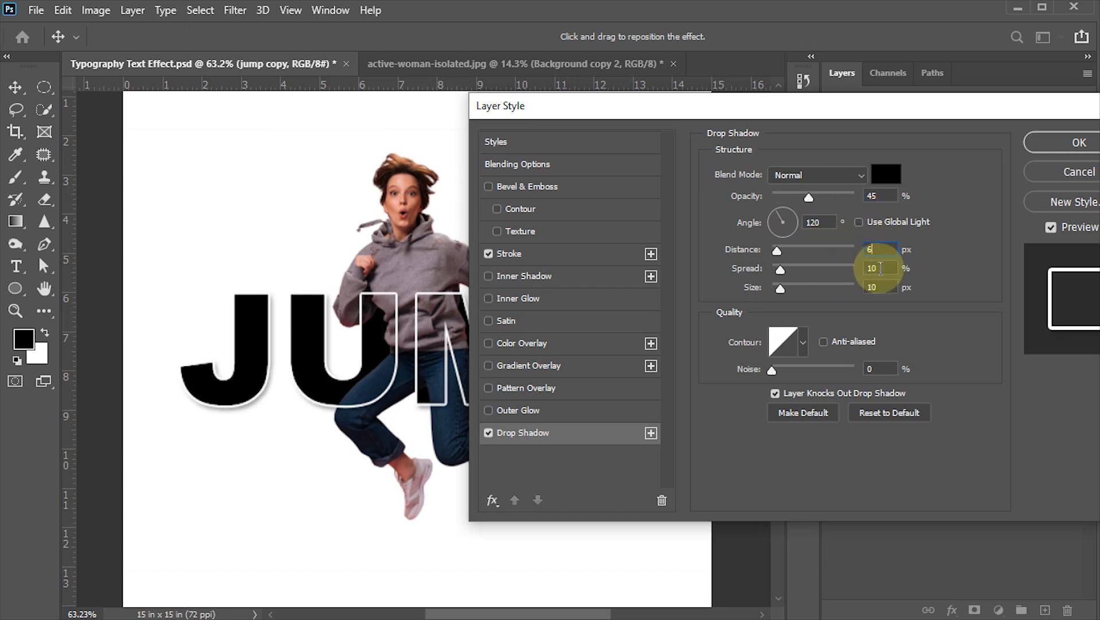
{"action": "type", "text": "8"}
{"action": "key", "text": "Tab"}
{"action": "type", "text": "8"}
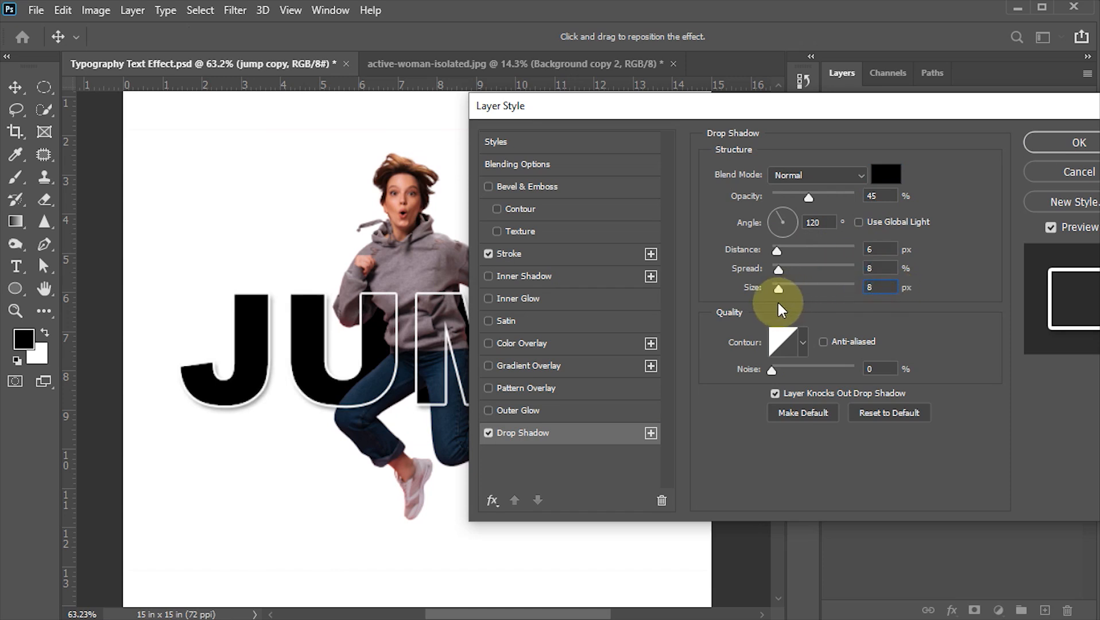
{"action": "left_click", "coordinate": [1064, 138]}
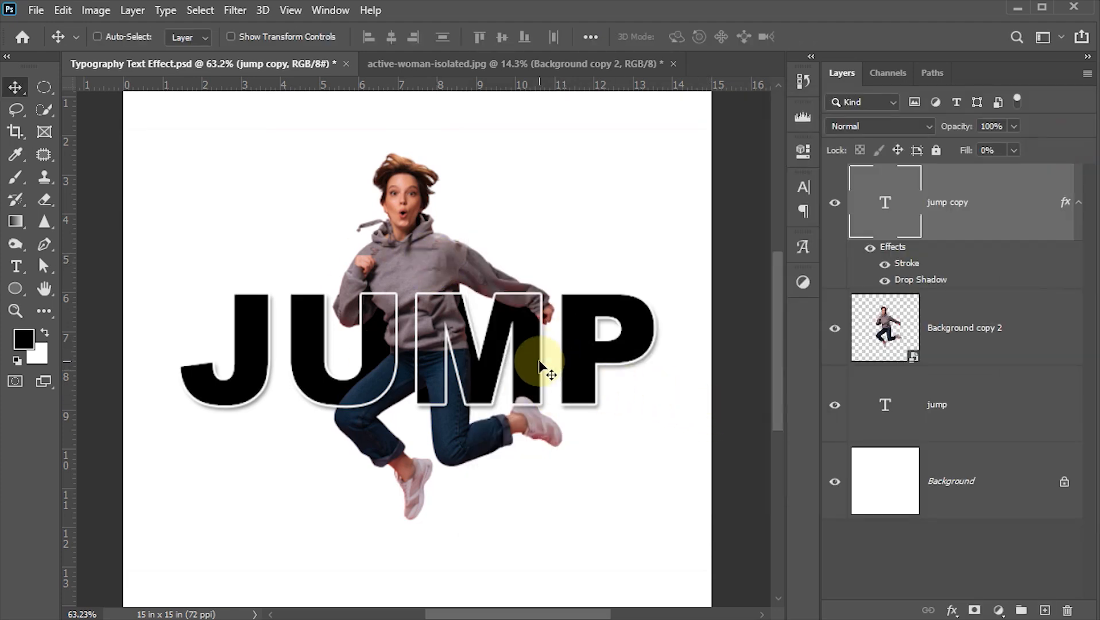
- Change the text color of the original jump layer to pink ea3d7e
{"action": "left_click", "coordinate": [885, 408]}
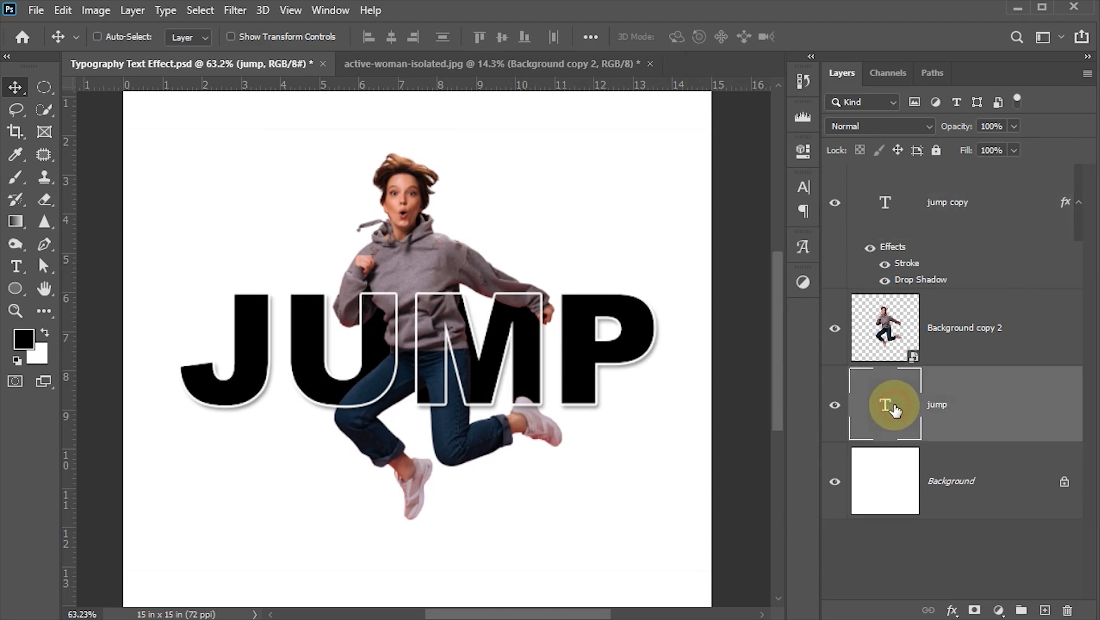
{"action": "left_click", "coordinate": [803, 187]}
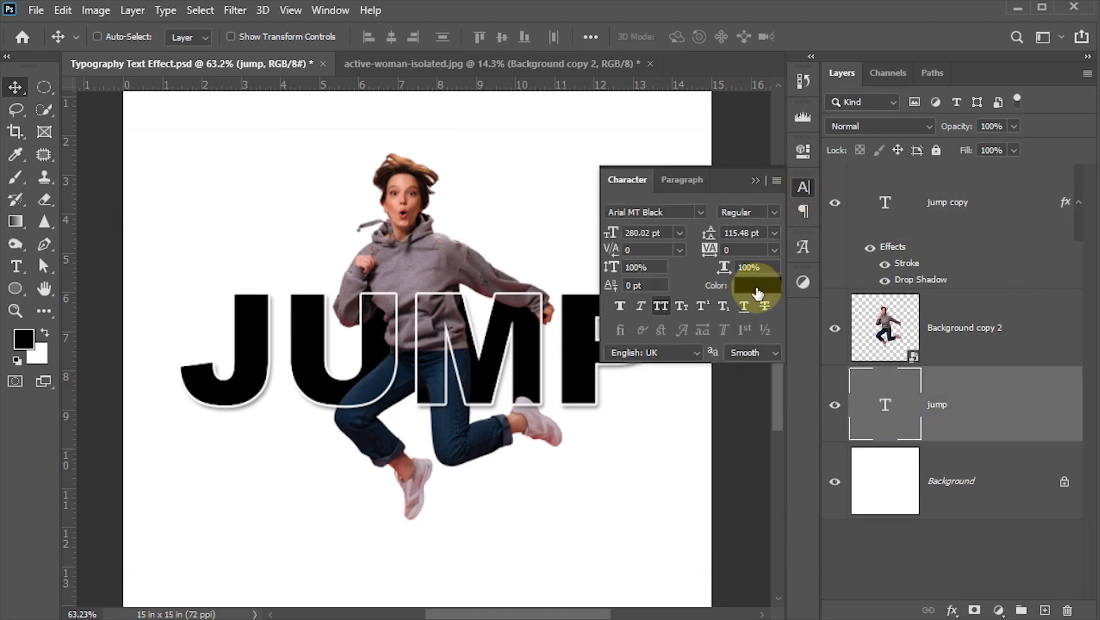
{"action": "left_click", "coordinate": [761, 286]}
{"action": "left_click", "coordinate": [892, 245]}
{"action": "left_click", "coordinate": [805, 252]}
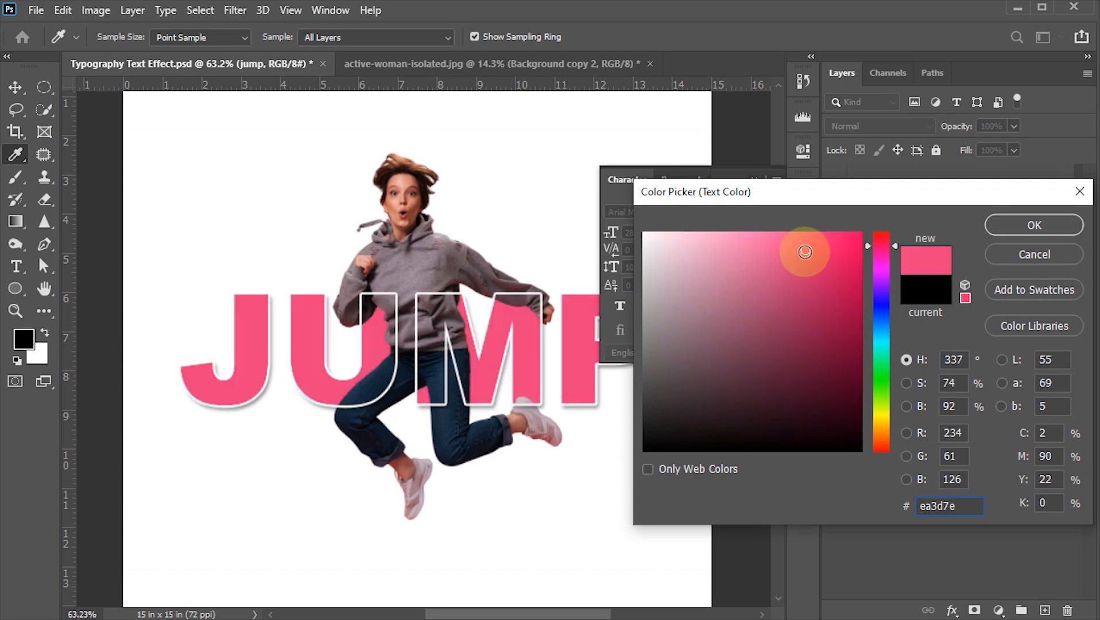
{"action": "left_click", "coordinate": [1004, 227]}
{"action": "left_click", "coordinate": [799, 187]}
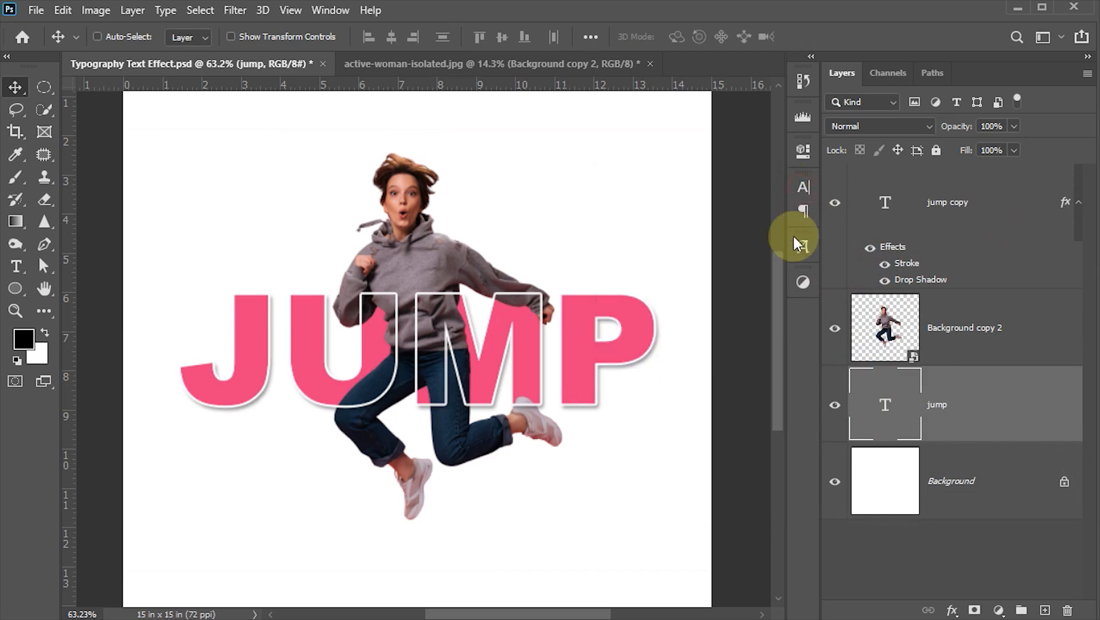
- Add a Gradient fill layer directly above the Background layer and set its style to Radial
{"action": "left_click", "coordinate": [899, 489]}
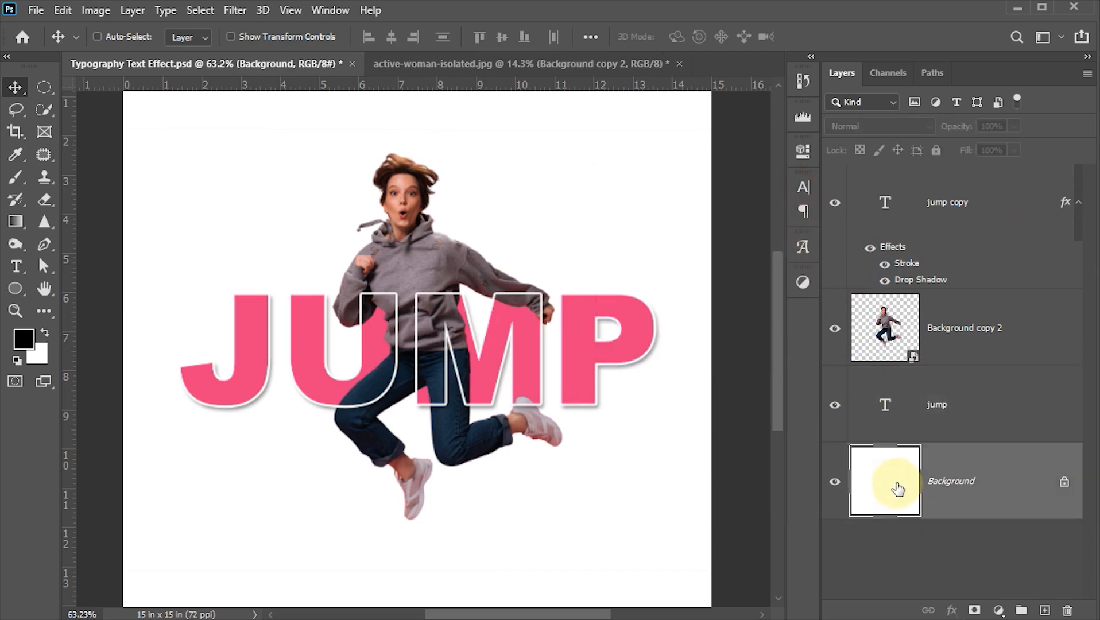
{"action": "left_click", "coordinate": [999, 610]}
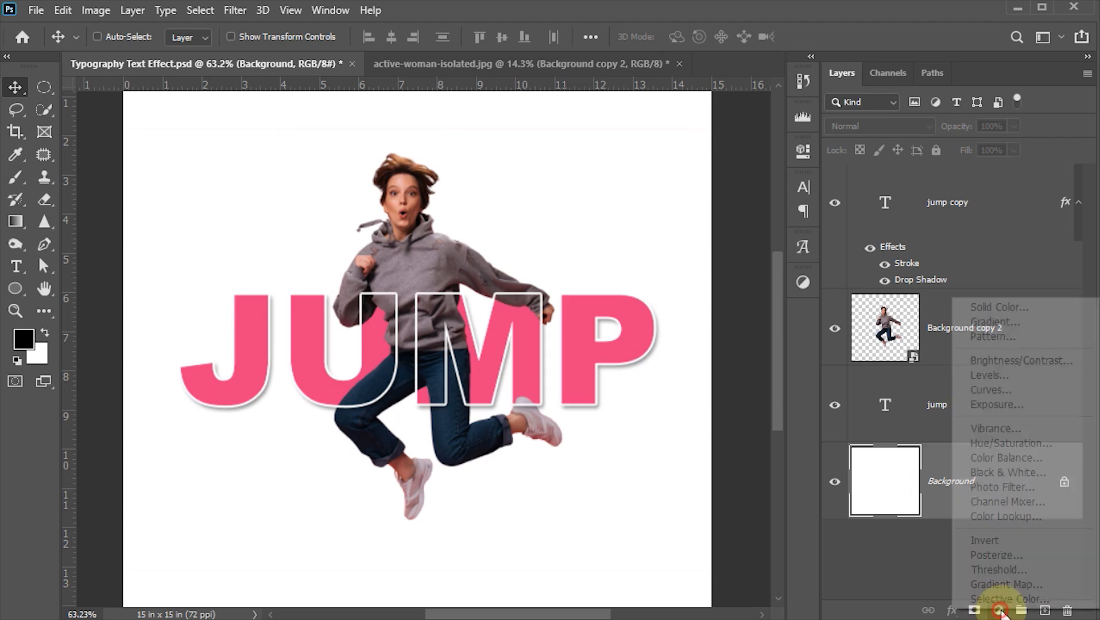
{"action": "left_click", "coordinate": [1002, 325]}
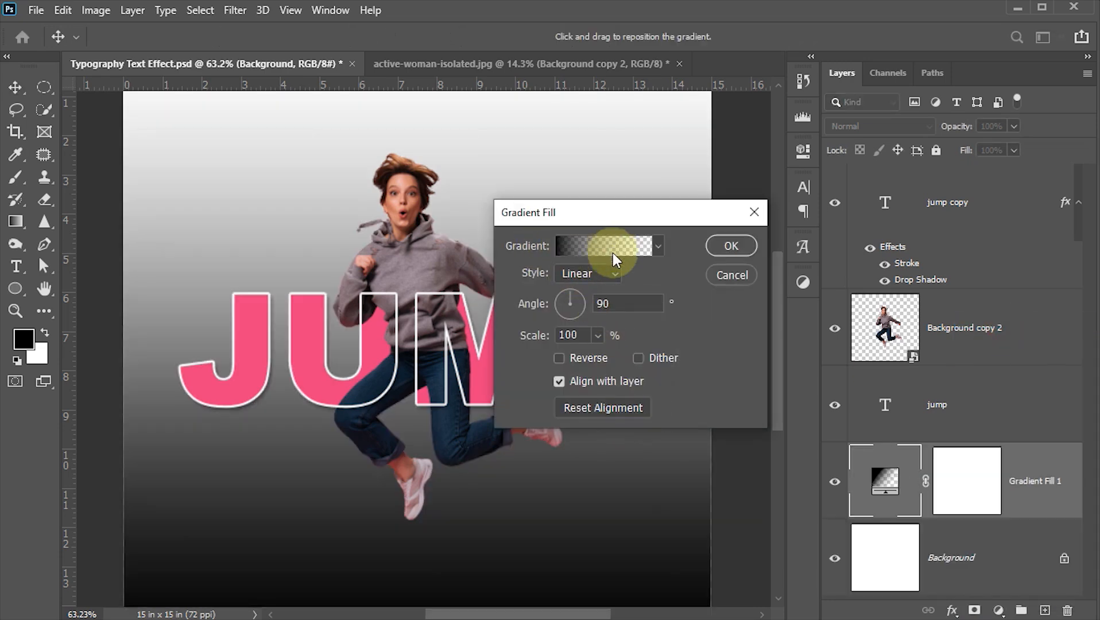
{"action": "left_click", "coordinate": [581, 273]}
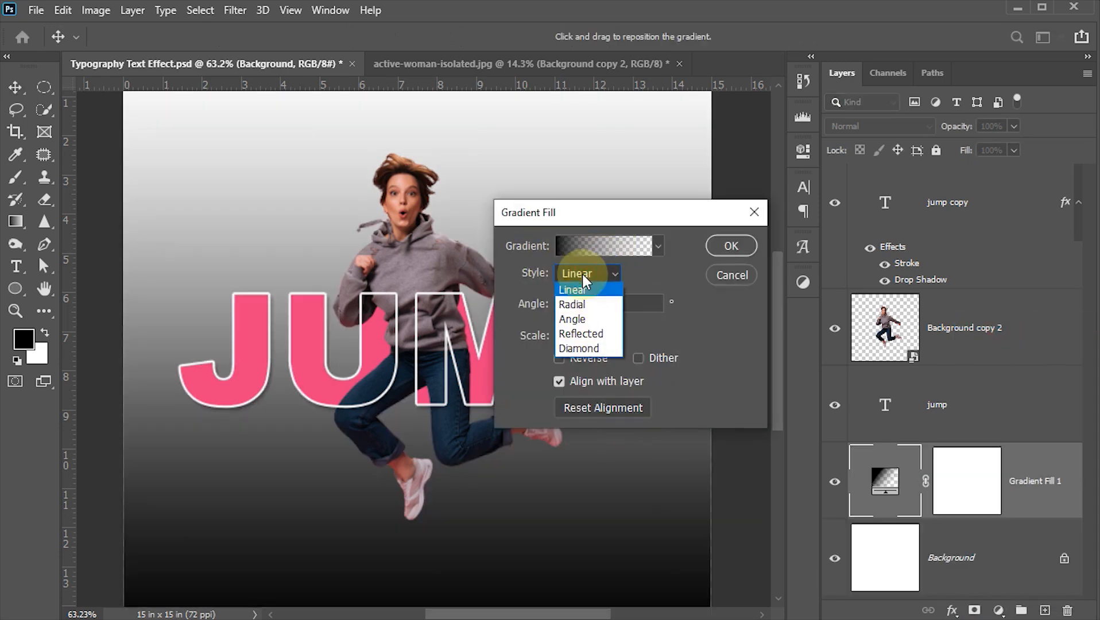
{"action": "left_click", "coordinate": [571, 304]}
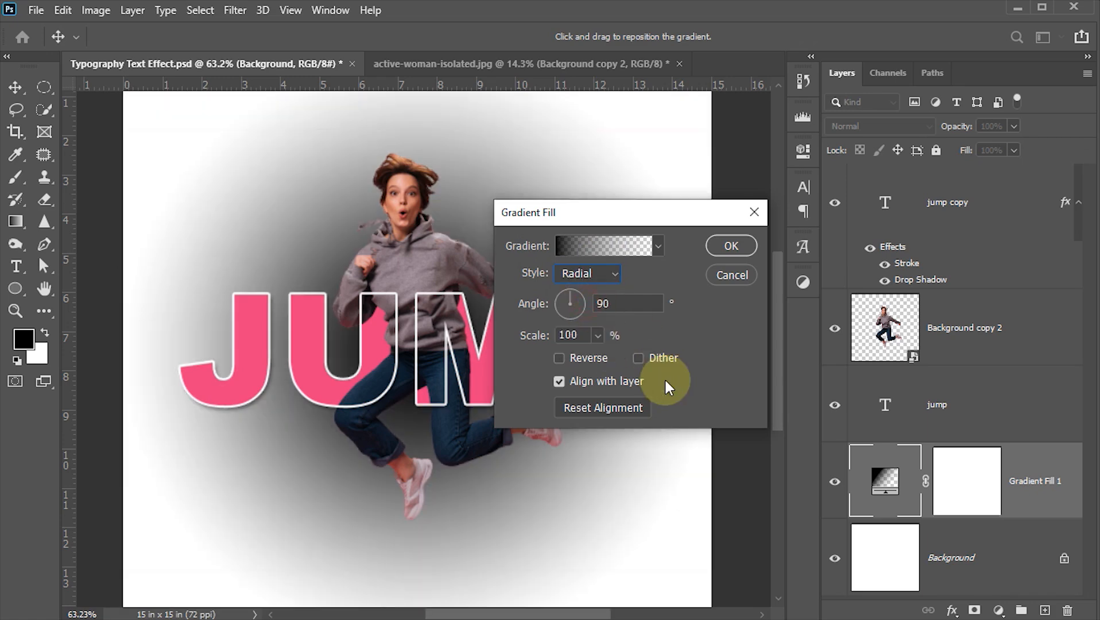
- Load the Foreground to Background preset for the gradient fill and make its starting color stop white, sampled from the canvas
{"action": "left_click", "coordinate": [573, 246]}
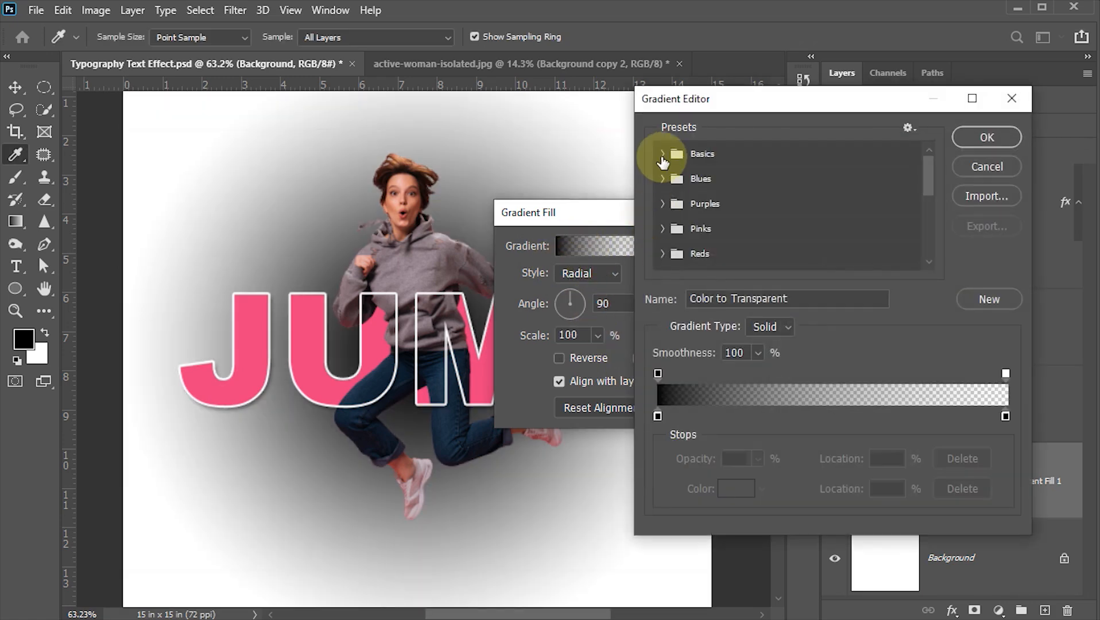
{"action": "left_click", "coordinate": [664, 154]}
{"action": "left_click", "coordinate": [683, 181]}
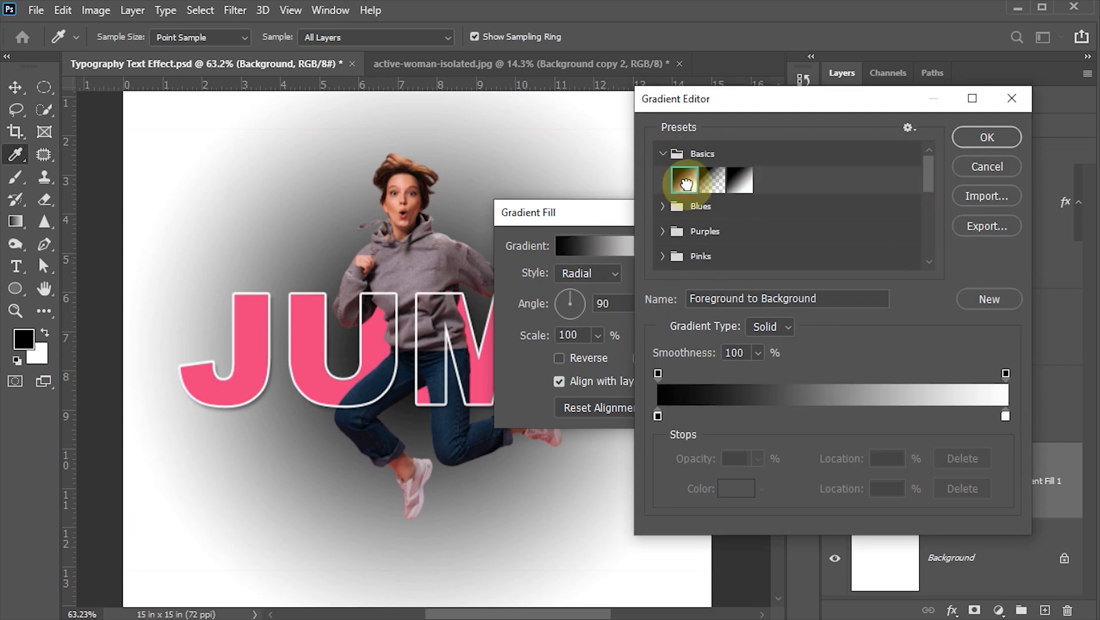
{"action": "left_click", "coordinate": [657, 415]}
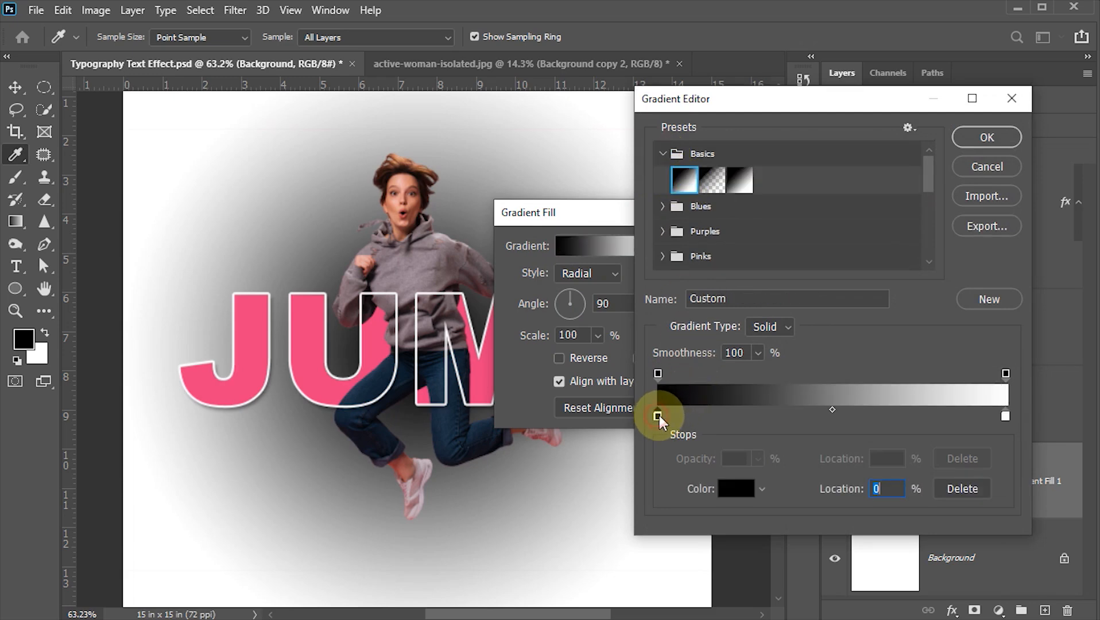
{"action": "left_click", "coordinate": [143, 117]}
- Set the gradient's end color stop to light pink ffc2d9, based on the pink of the JUMP lettering
{"action": "left_click", "coordinate": [1005, 416]}
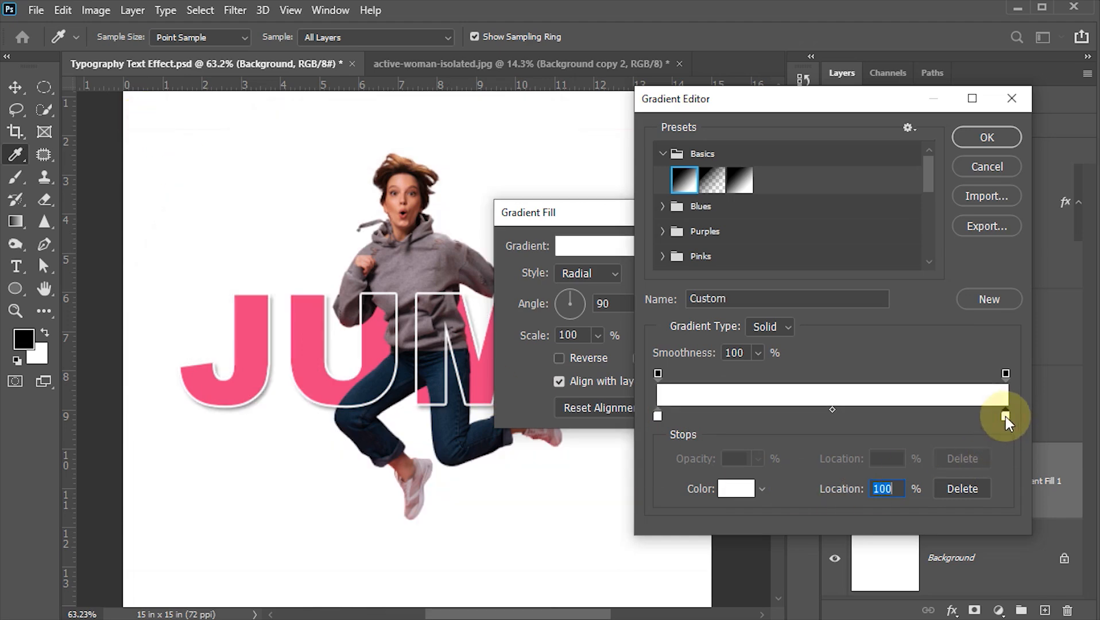
{"action": "double_click", "coordinate": [1005, 415]}
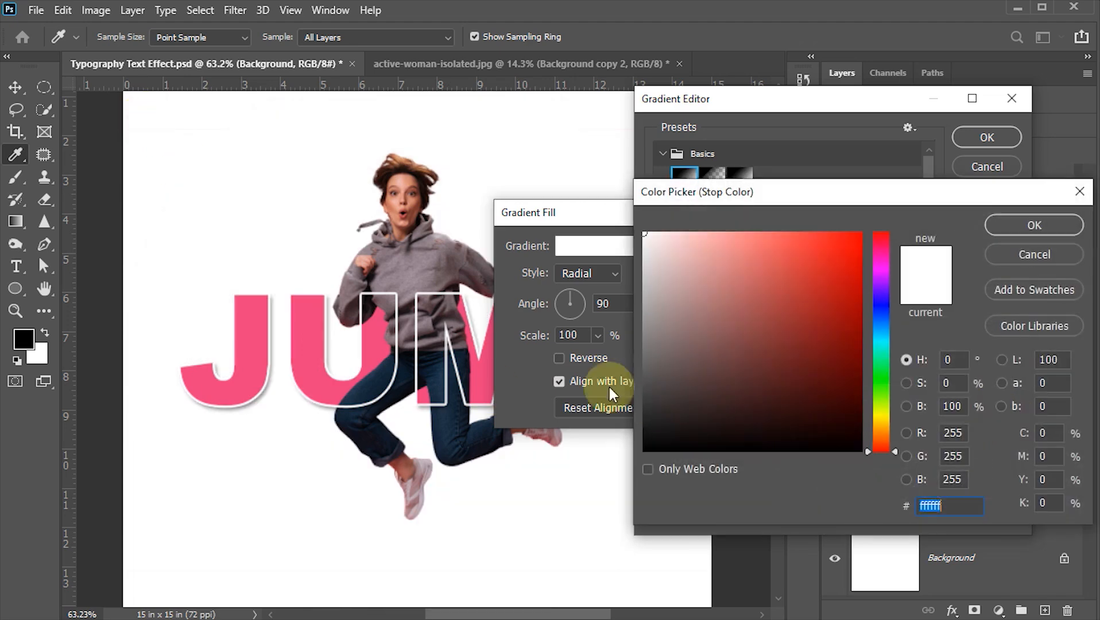
{"action": "left_click", "coordinate": [320, 340]}
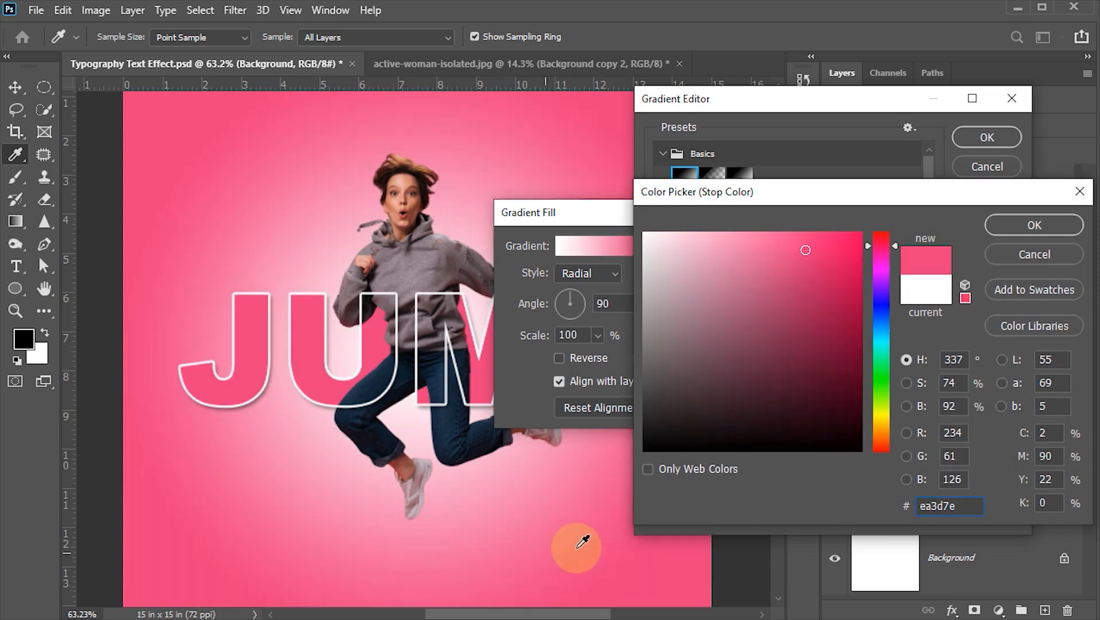
{"action": "left_click", "coordinate": [721, 245]}
{"action": "left_click_drag", "start_coordinate": [722, 246], "coordinate": [706, 225]}
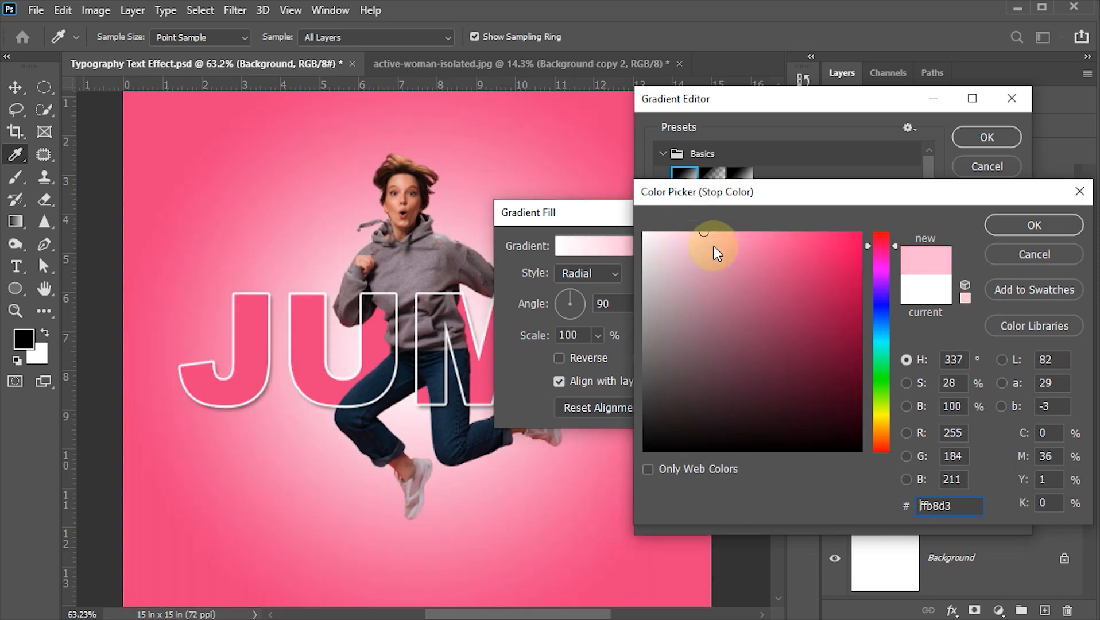
{"action": "left_click", "coordinate": [695, 229]}
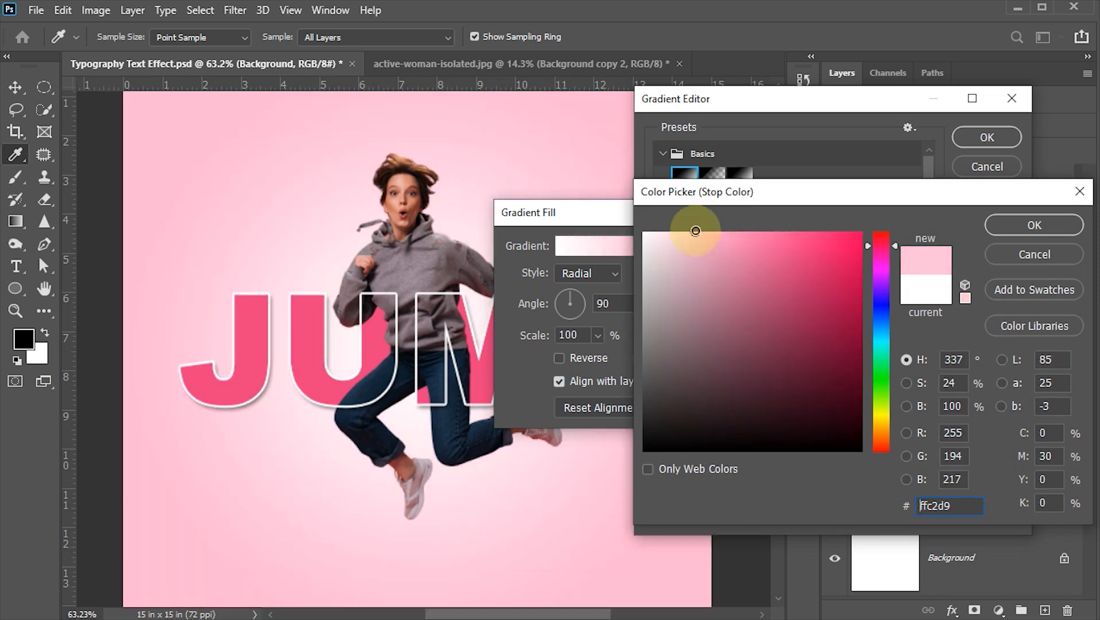
{"action": "left_click", "coordinate": [1019, 225]}
{"action": "left_click", "coordinate": [985, 137]}
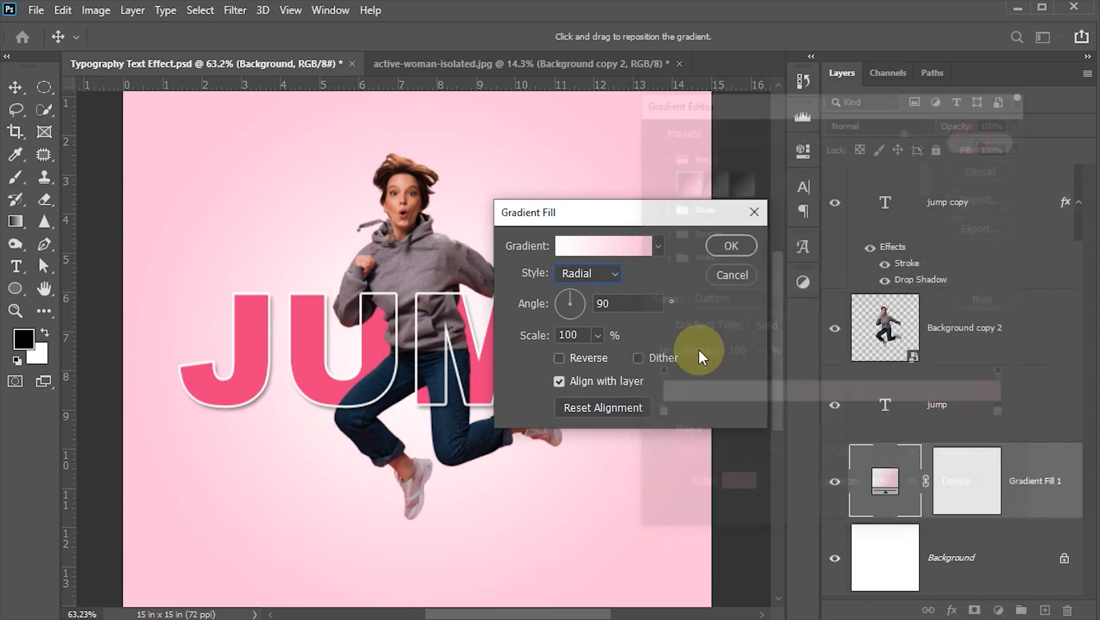
- Set the gradient fill's scale to 120% and apply it
{"action": "double_click", "coordinate": [584, 335]}
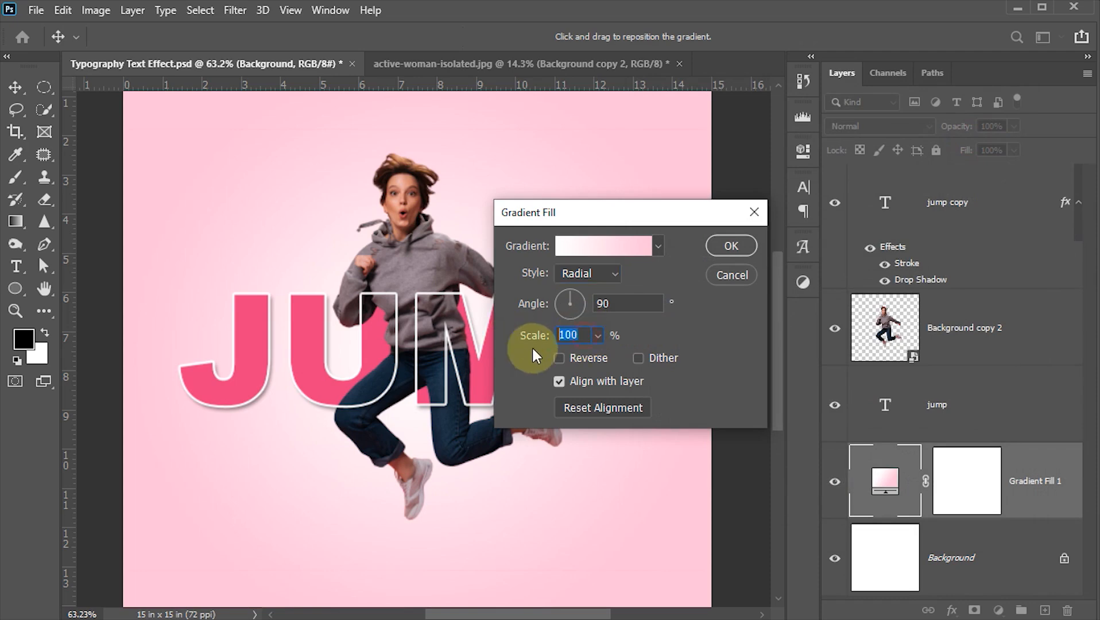
{"action": "type", "text": "120"}
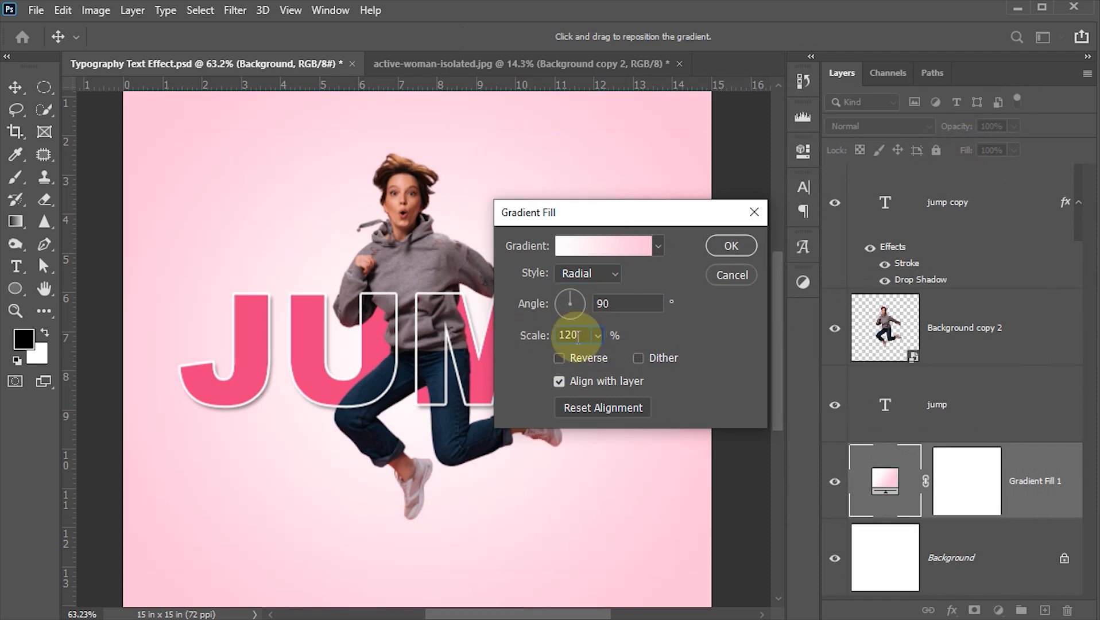
{"action": "left_click", "coordinate": [721, 247]}
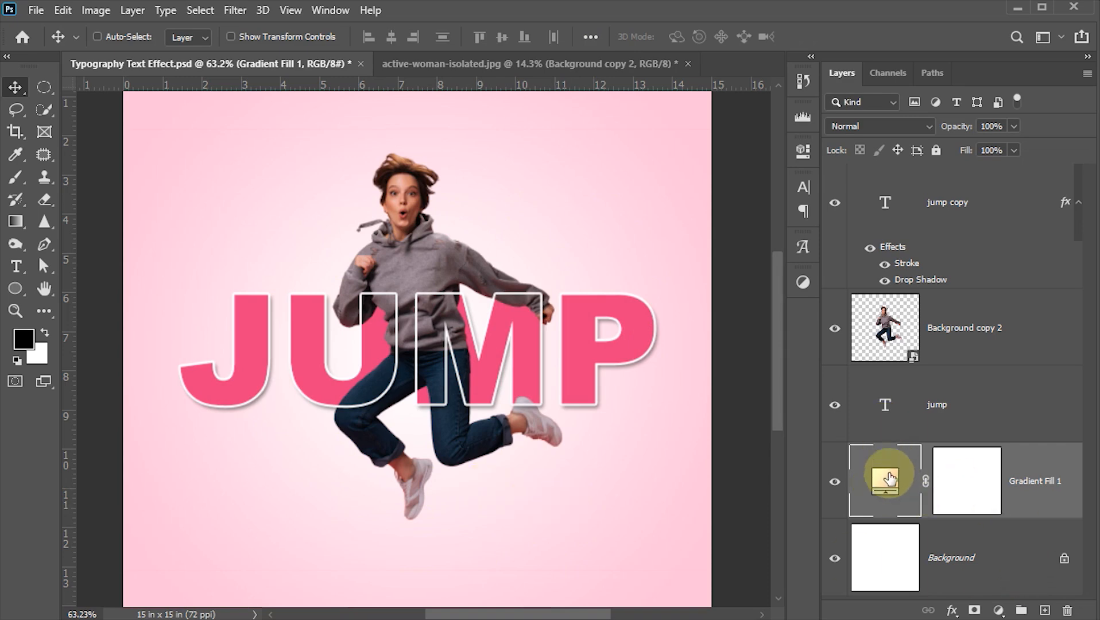
- Create a new layer above the gradient fill and paint one soft black 150 px brush dab below the woman's lower foot
{"action": "left_click", "coordinate": [1043, 610]}
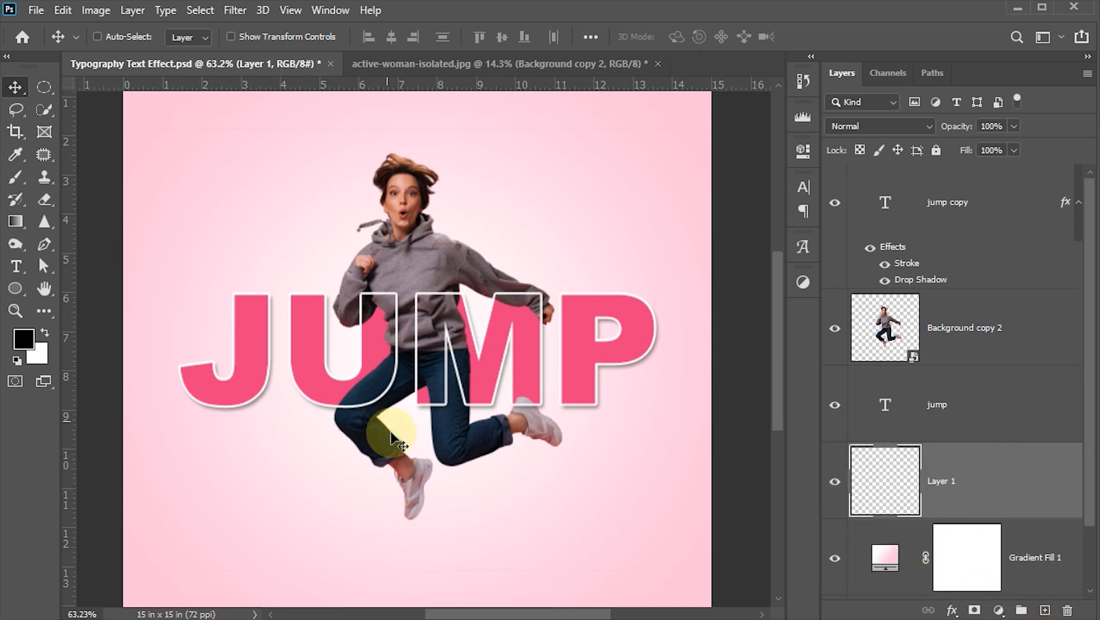
{"action": "key", "text": "b"}
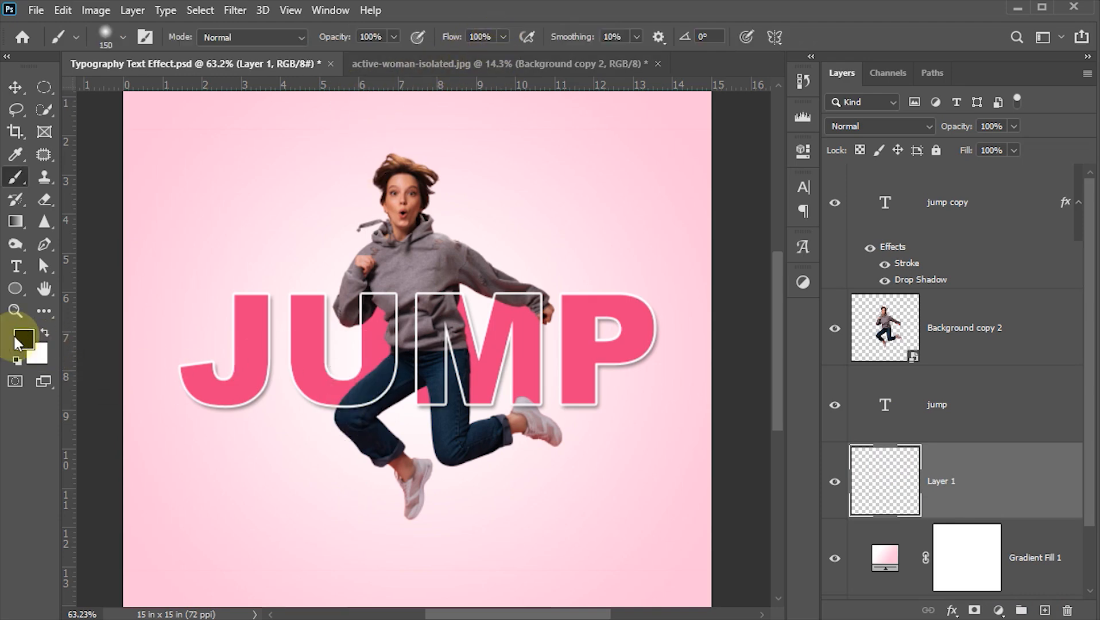
{"action": "left_click", "coordinate": [415, 551]}
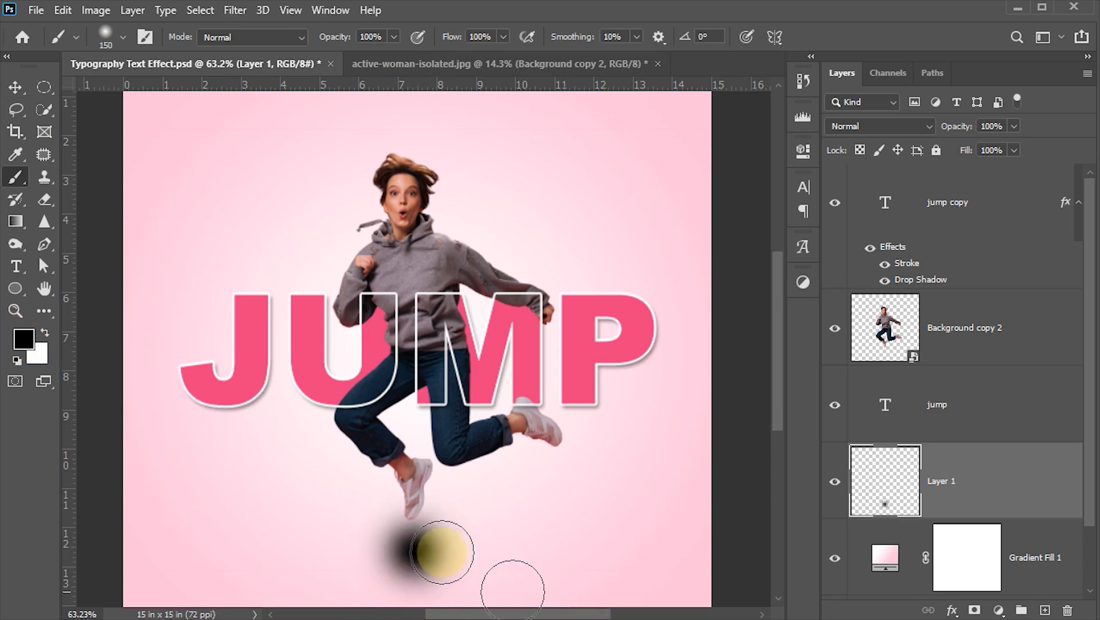
- Flatten the black dab to about 12.4% of its height, narrow it slightly and place it just below the woman's lower foot
{"action": "left_click", "coordinate": [18, 96]}
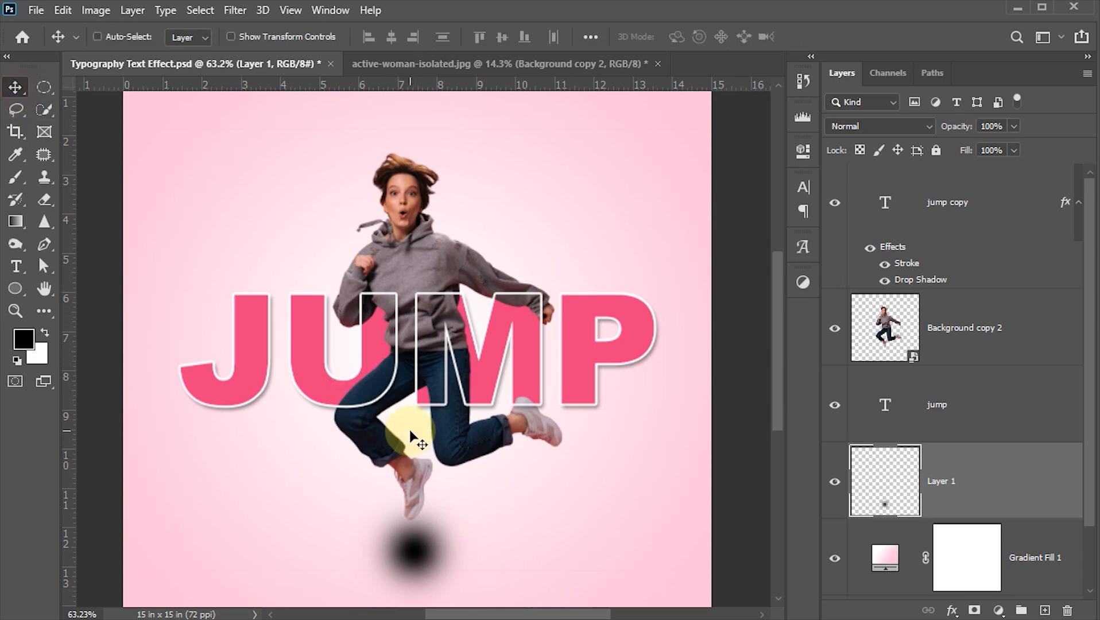
{"action": "key", "text": "ctrl+t"}
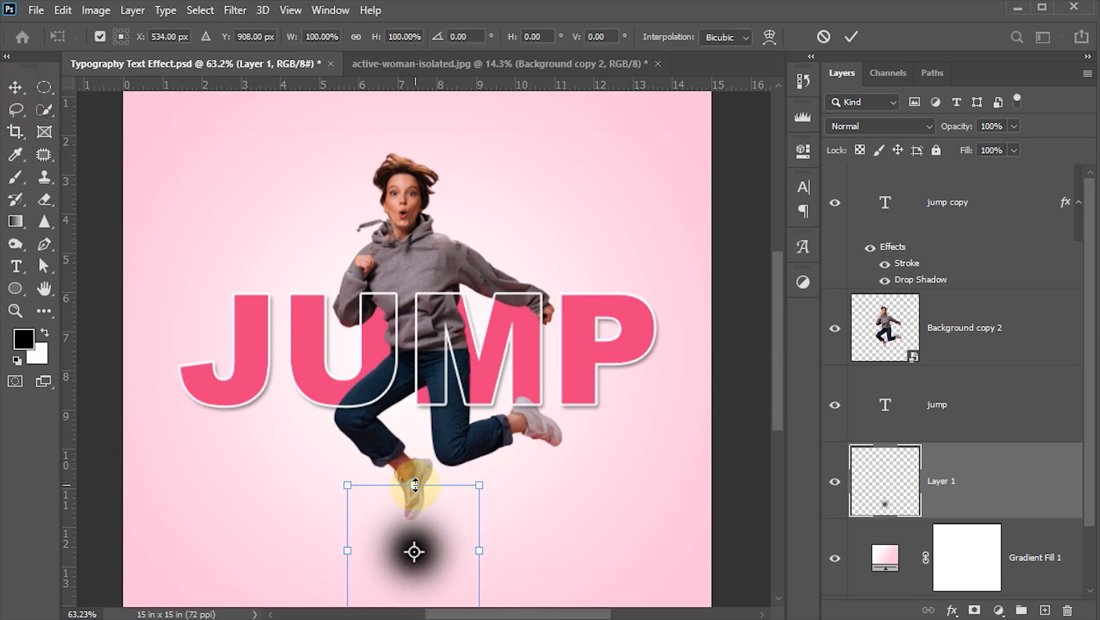
{"action": "left_click_drag", "start_coordinate": [414, 495], "coordinate": [420, 543]}
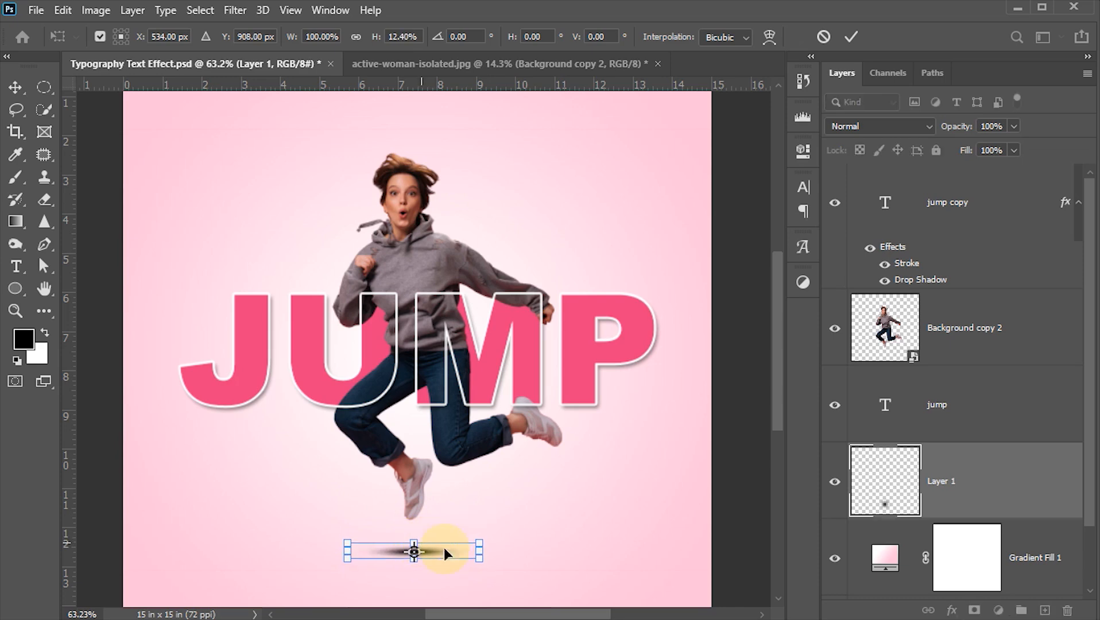
{"action": "left_click_drag", "start_coordinate": [482, 560], "coordinate": [457, 554]}
{"action": "key", "text": "Return"}
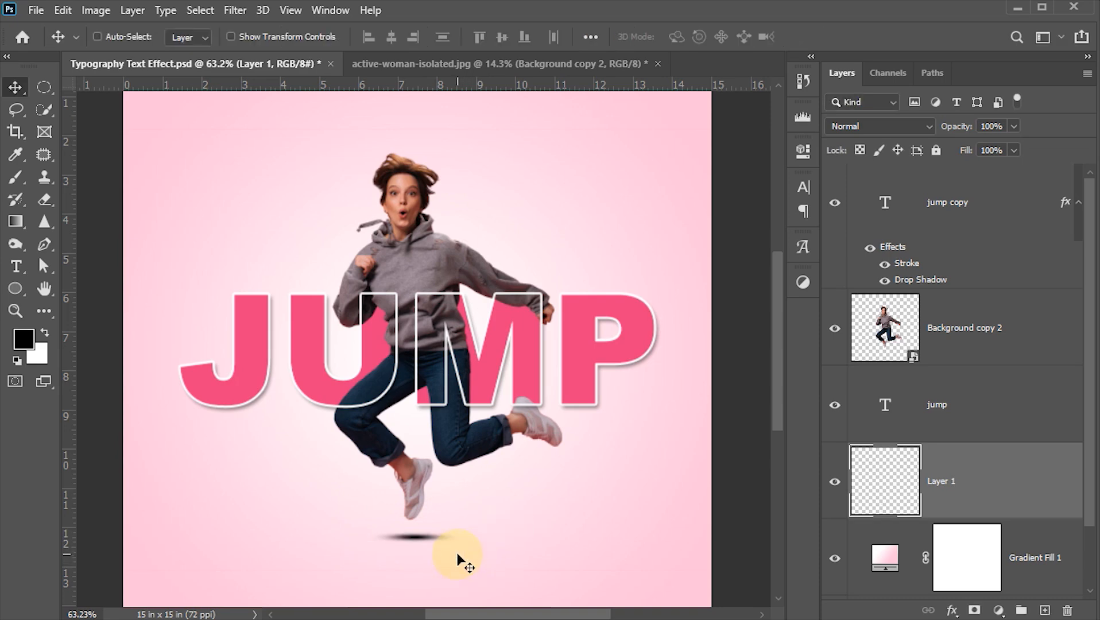
- Lower the opacity of the lower foot's shadow layer to 45%
{"action": "key", "text": "7"}
{"action": "key", "text": "5"}
{"action": "key", "text": "4"}
{"action": "key", "text": "5"}
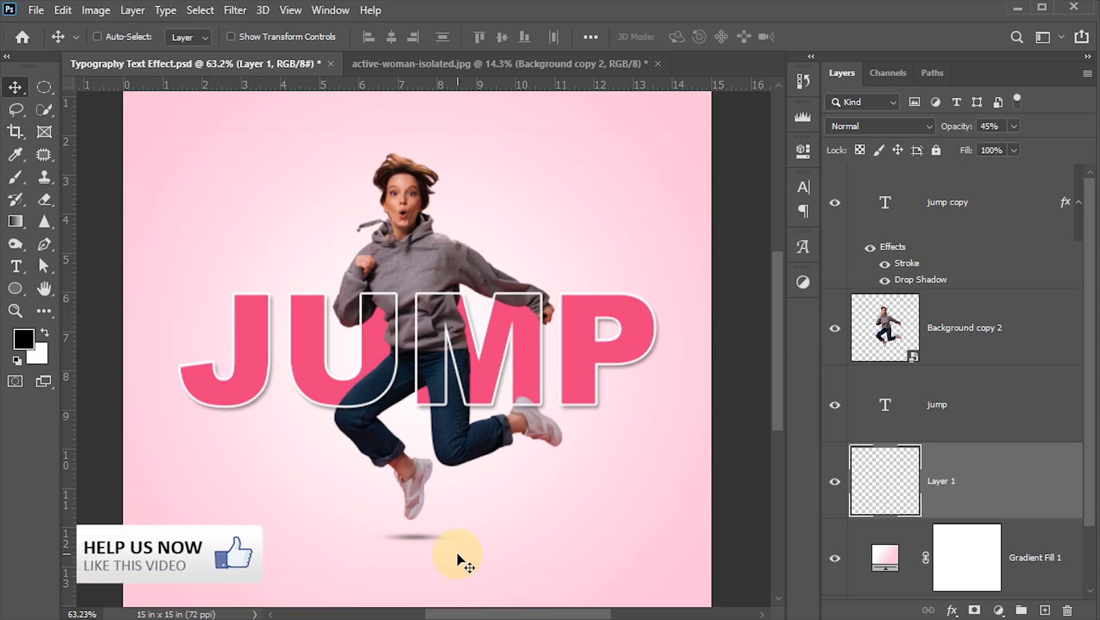
- Duplicate the shadow beneath the woman's raised rear foot and scale the copy down slightly
{"action": "left_click_drag", "start_coordinate": [433, 541], "coordinate": [572, 482]}
{"action": "key", "text": "ctrl+t"}
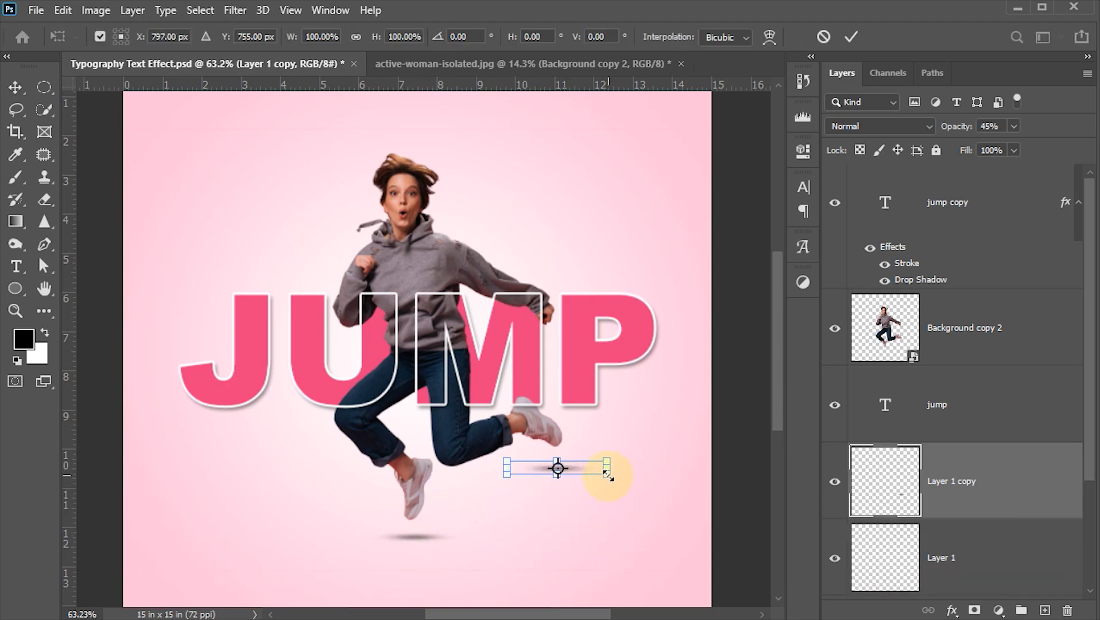
{"action": "left_click_drag", "start_coordinate": [605, 471], "coordinate": [593, 472]}
{"action": "key", "text": "Return"}
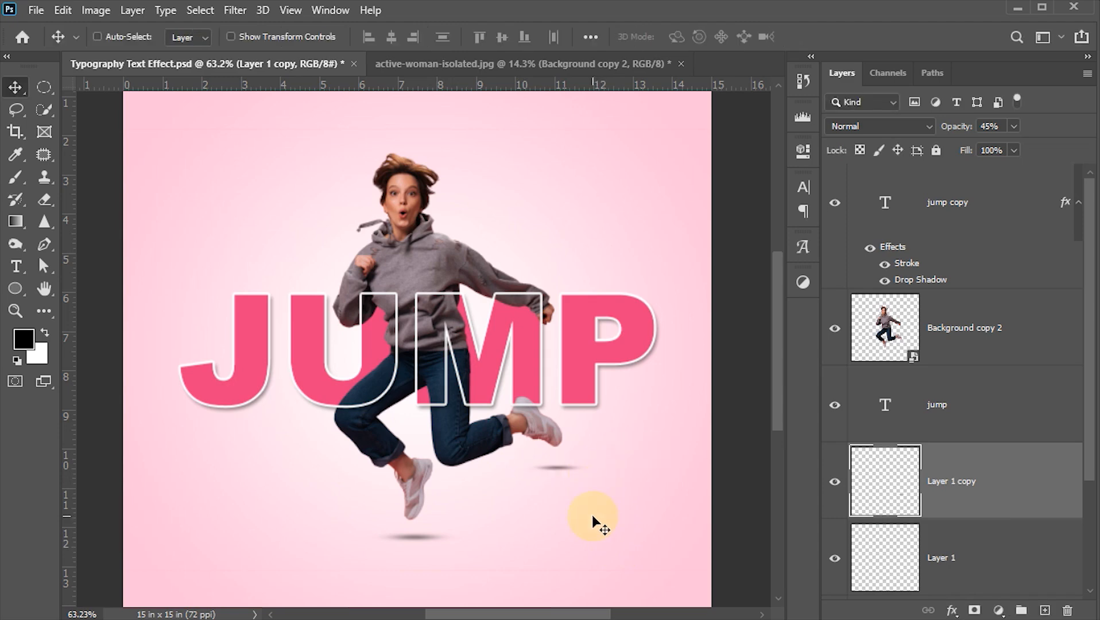
- Set the rear foot's shadow to 30% opacity, nudge it slightly upward, and set the lower foot's shadow to 40% opacity
{"action": "key", "text": "2"}
{"action": "key", "text": "5"}
{"action": "key", "text": "Up"}
{"action": "key", "text": "Up"}
{"action": "key", "text": "Up"}
{"action": "key", "text": "Up"}
{"action": "left_click", "coordinate": [414, 538], "text": "ctrl"}
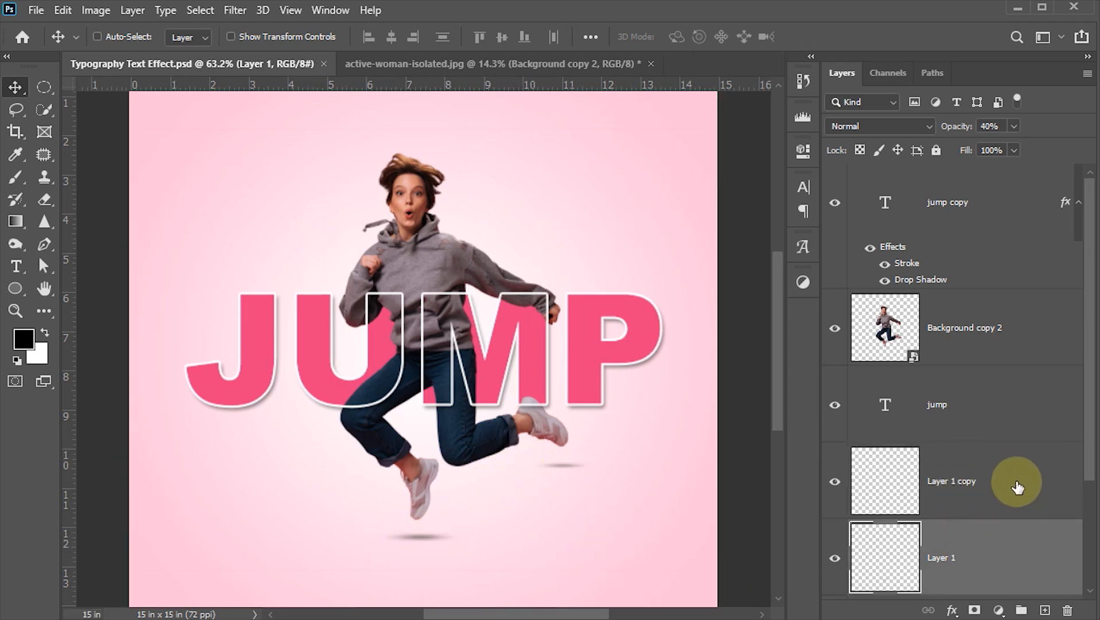
- Group both shadow layers with the woman's layer, Background copy 2
{"action": "left_click", "coordinate": [1017, 485], "text": "ctrl"}
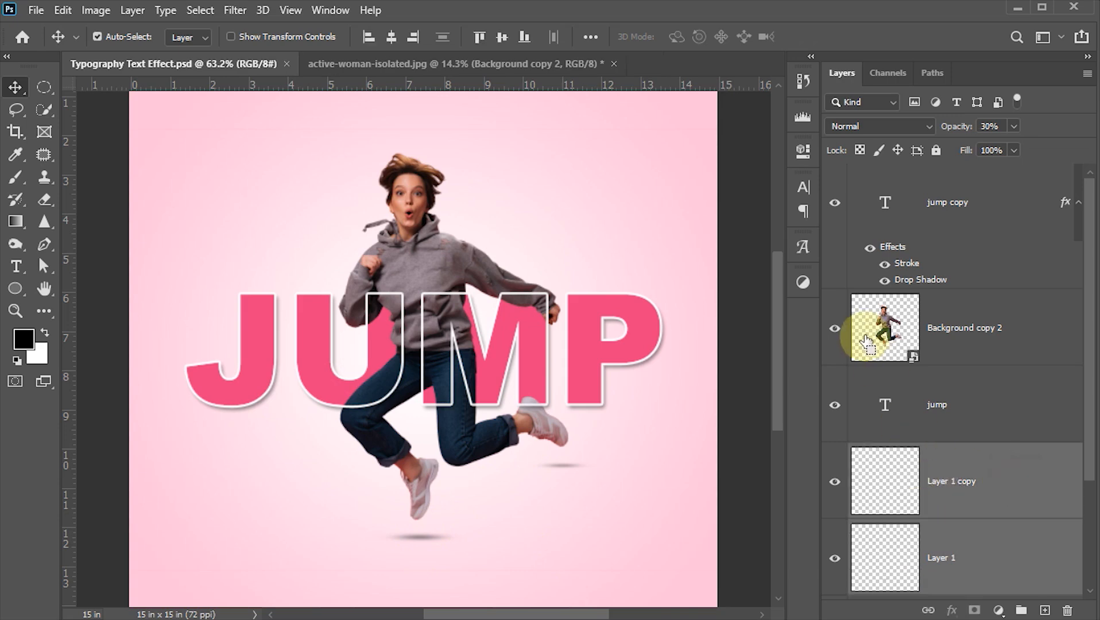
{"action": "left_click", "coordinate": [1015, 324], "text": "ctrl"}
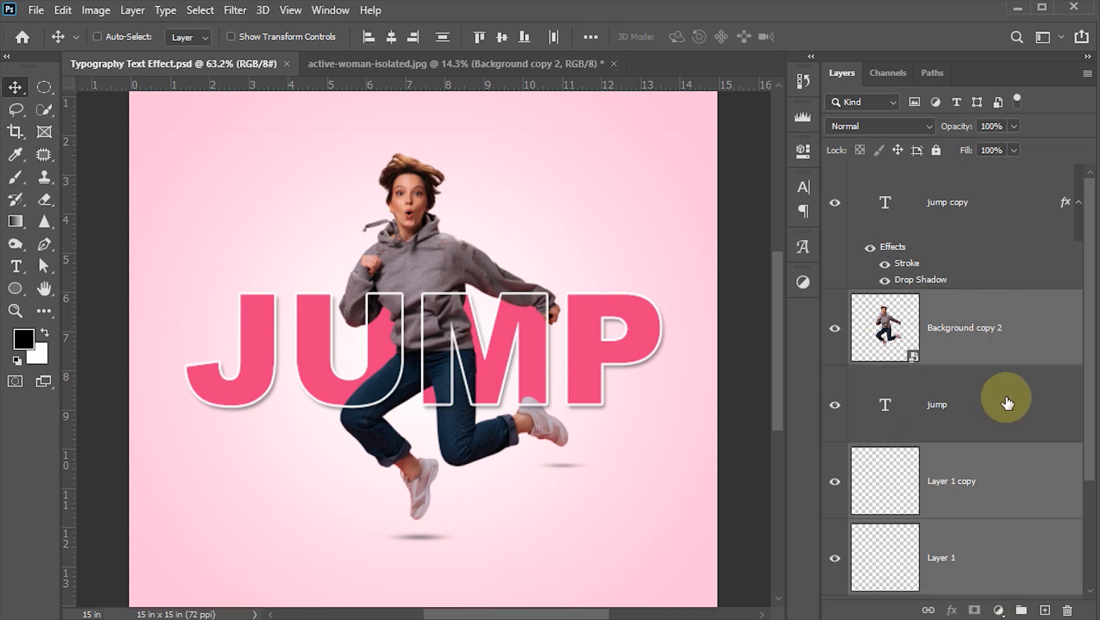
{"action": "key", "text": "ctrl+g"}
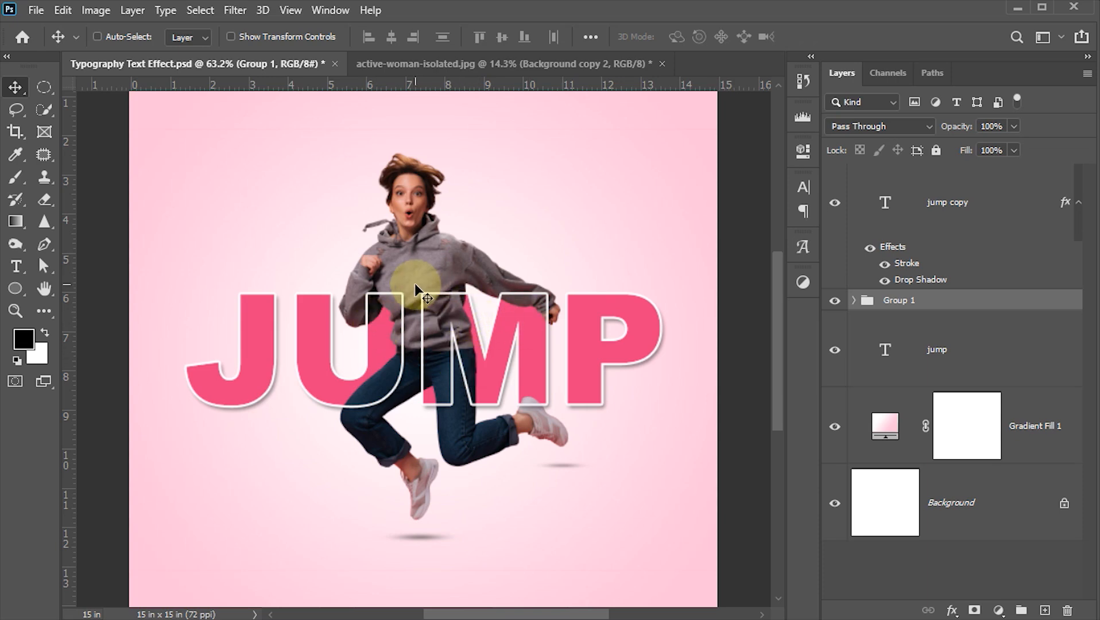
- Move the group with the woman and her shadows to the right so she overlaps the letters M and P
{"action": "left_click_drag", "start_coordinate": [448, 303], "coordinate": [532, 339]}
{"action": "key", "text": "Down"}
{"action": "key", "text": "Down"}
{"action": "key", "text": "Down"}
{"action": "key", "text": "Down"}
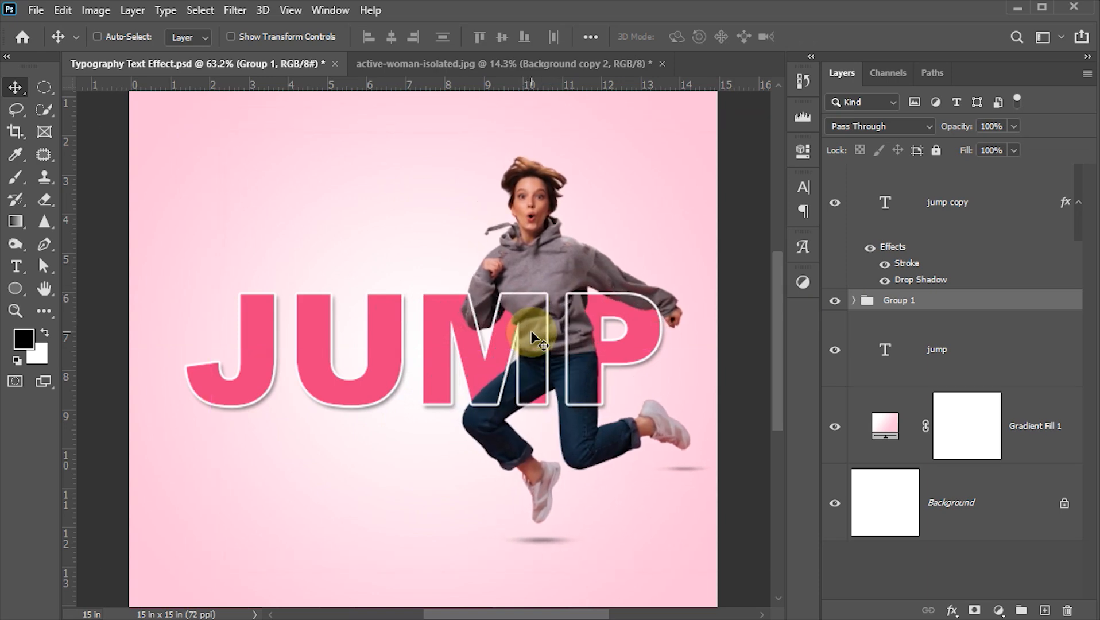
{"action": "key", "text": "Up"}
{"action": "key", "text": "Up"}
{"action": "key", "text": "Up"}
{"action": "key", "text": "Up"}
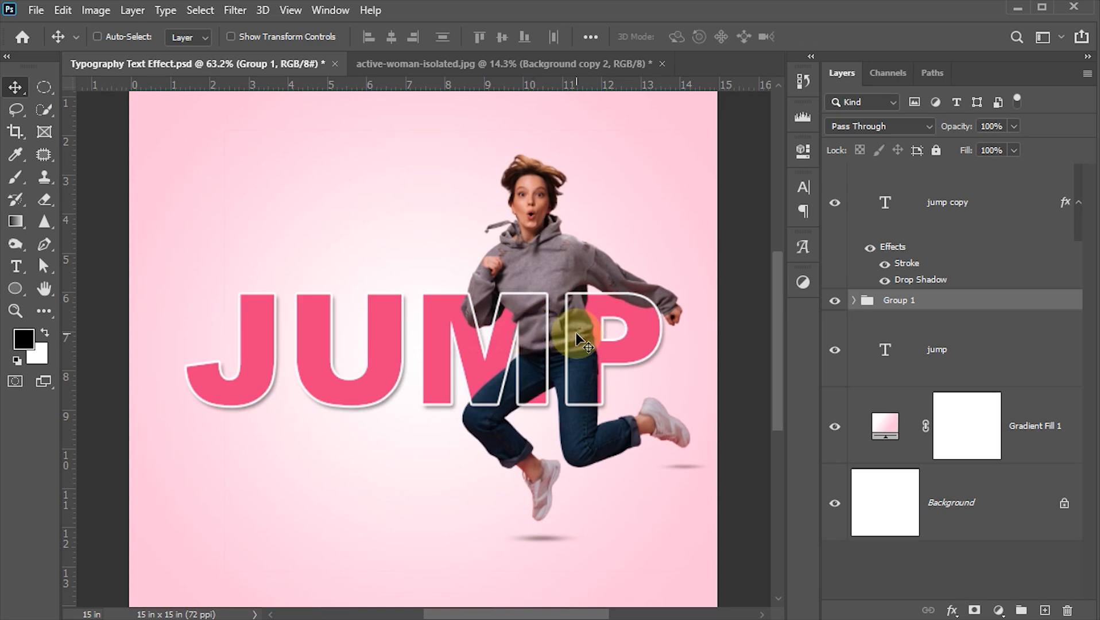
{"action": "key", "text": "shift+Left"}
{"action": "key", "text": "shift+Left"}
{"action": "key", "text": "shift+Left"}
{"action": "key", "text": "shift+Left"}
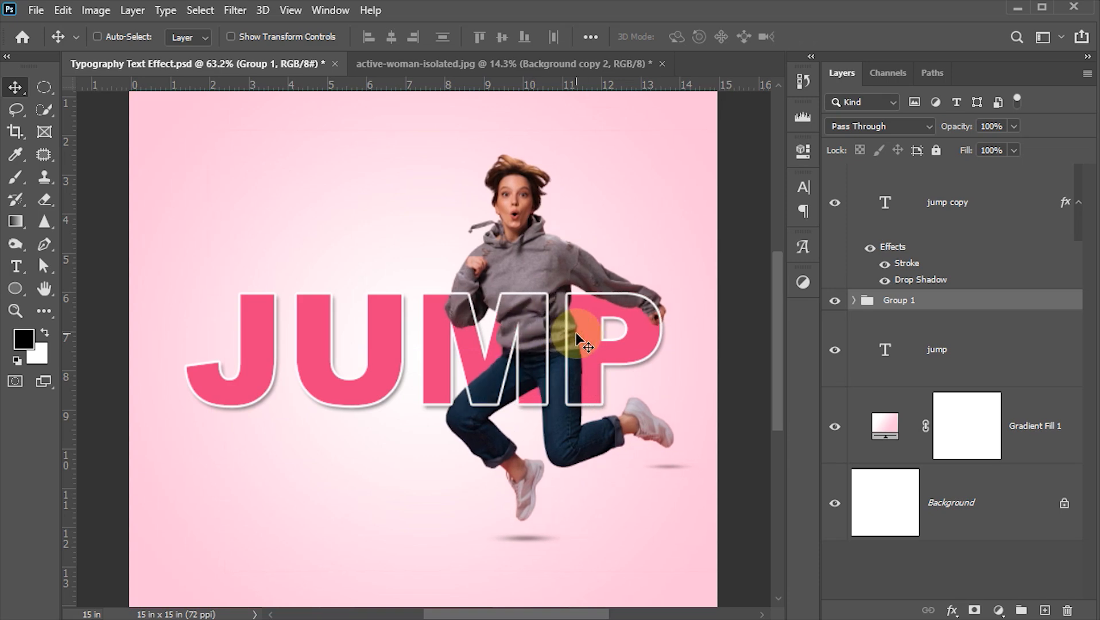
{"action": "key", "text": "shift+Right"}
{"action": "key", "text": "shift+Right"}
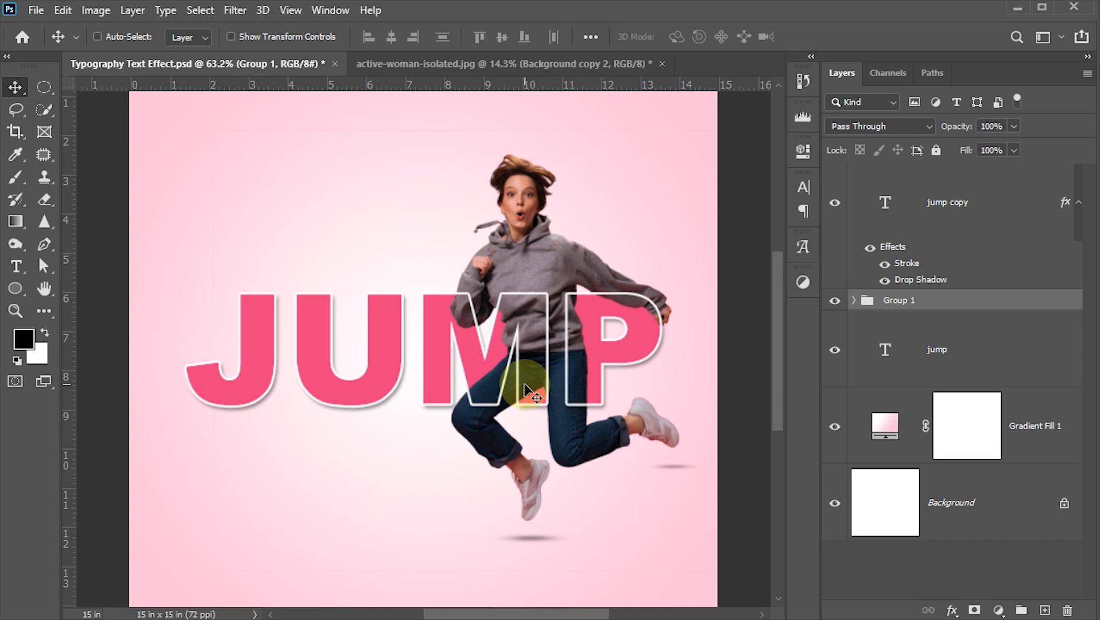
- Hide the interface panels and zoom in to about 123% to examine how the woman interweaves with the JUMP lettering
{"action": "key", "text": "Tab"}
{"action": "key", "text": "z"}
{"action": "left_click_drag", "start_coordinate": [581, 246], "coordinate": [617, 295]}
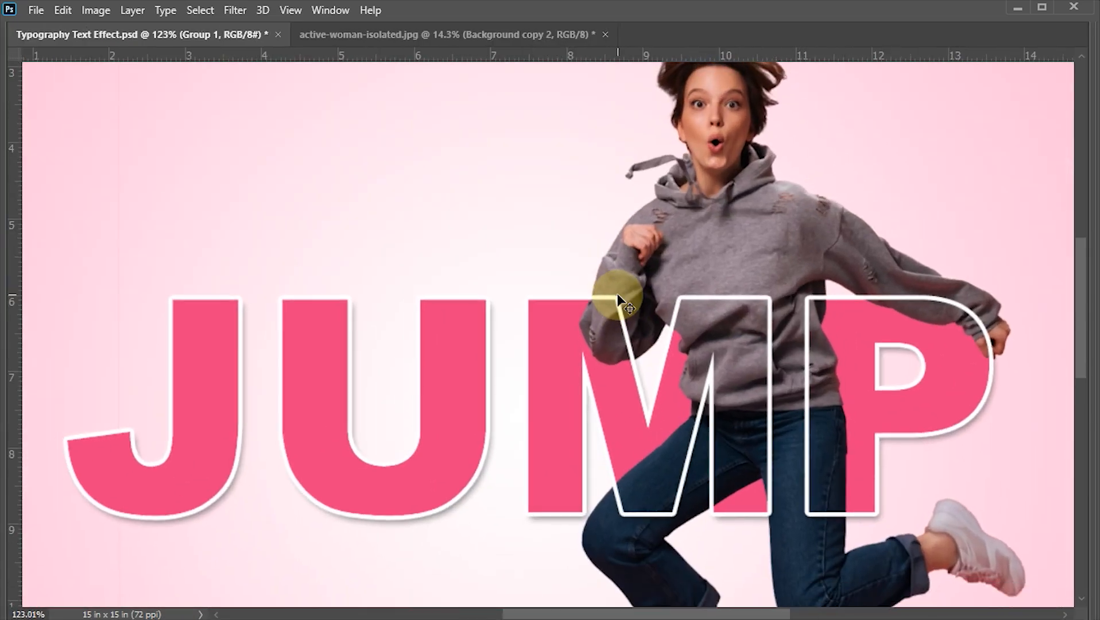